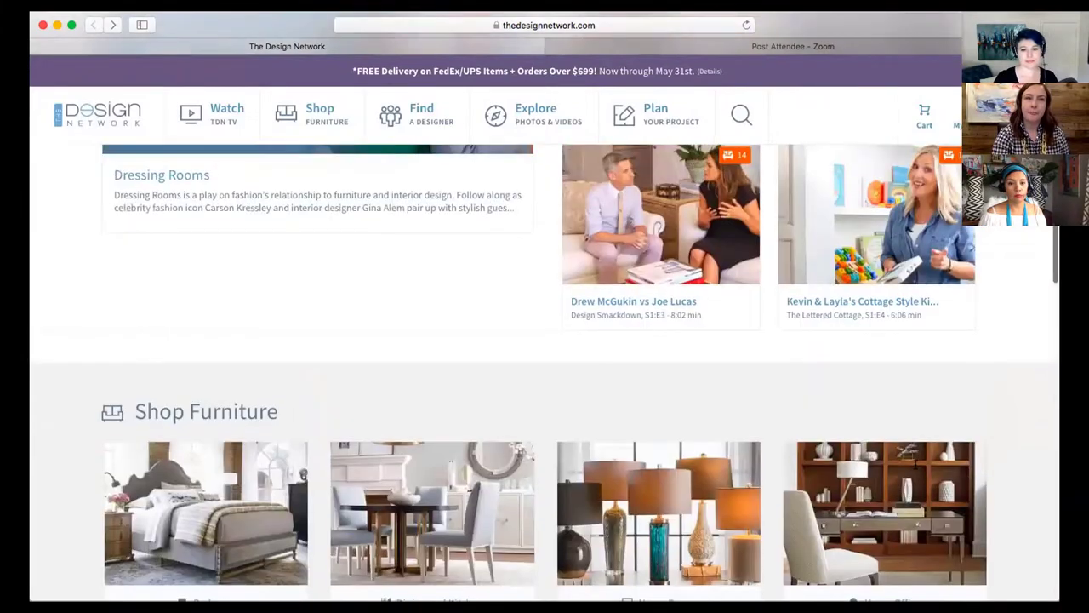
Scroll the homepage through Shop Furniture, Find a Designer and Explore Photos & Videos, then back up
scroll(918, 464, "down", 6)
scroll(917, 463, "down", 12)
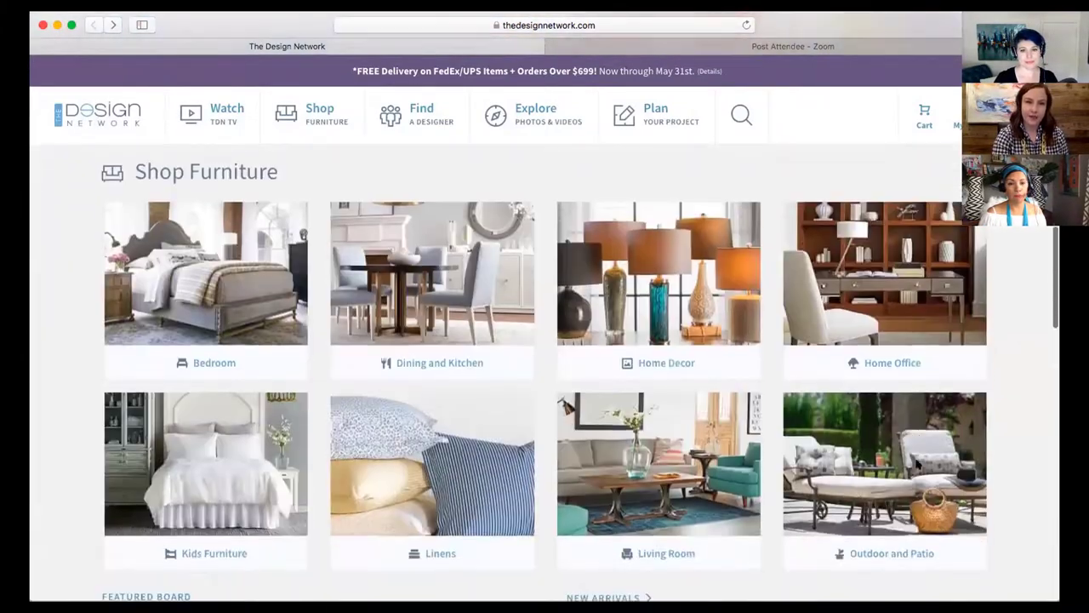
scroll(917, 464, "down", 2)
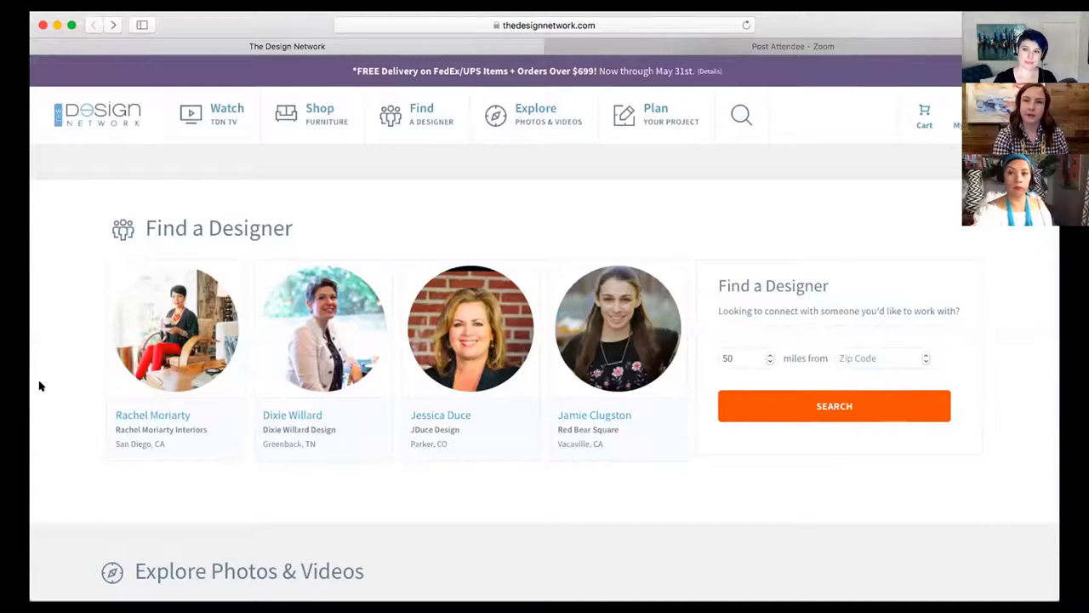
scroll(40, 386, "down", 5)
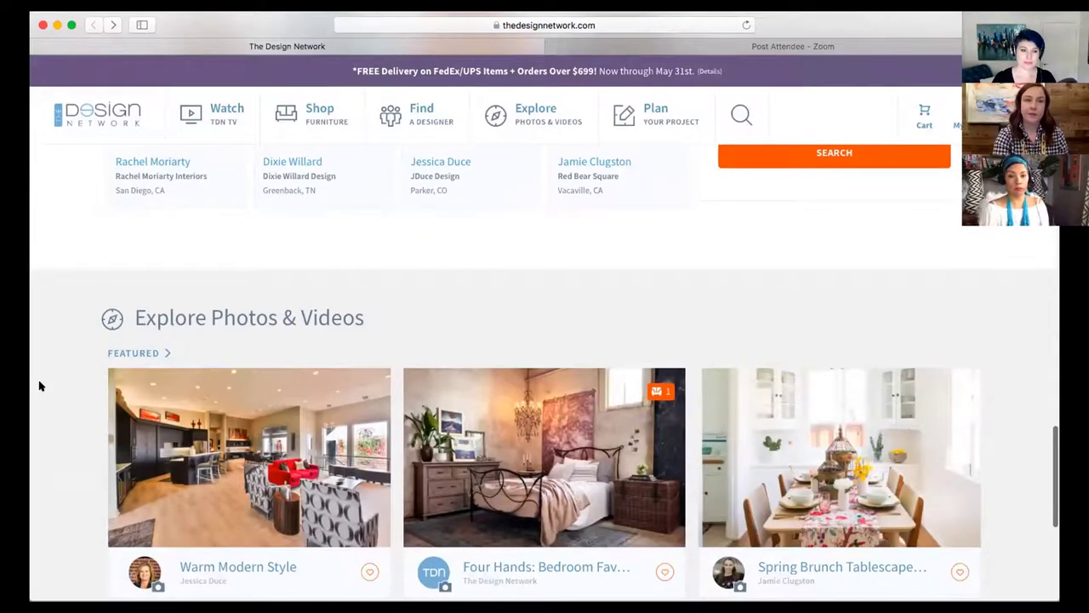
scroll(39, 387, "down", 1)
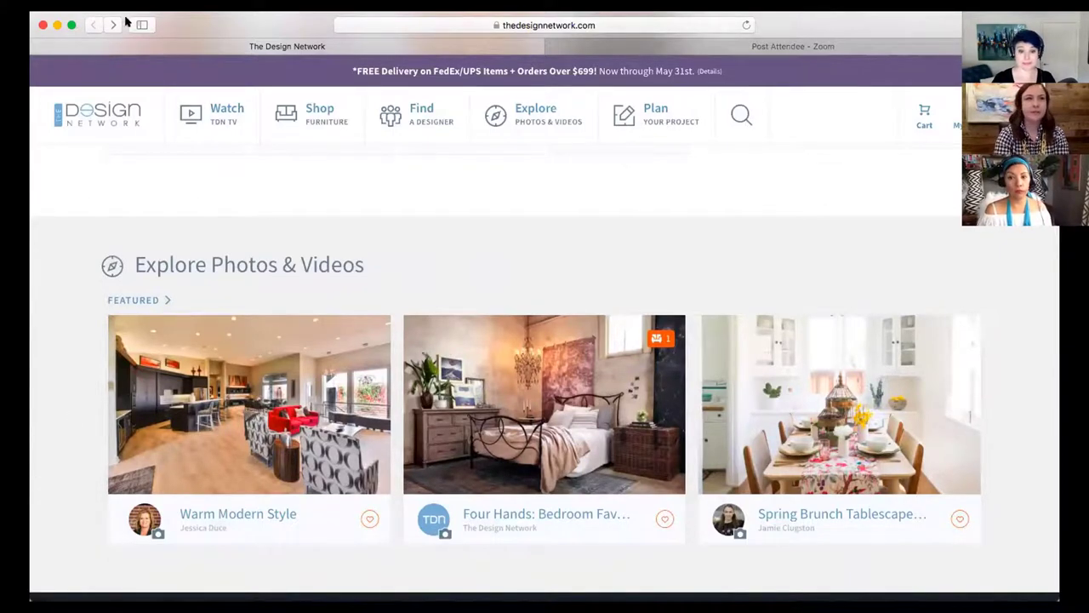
scroll(1005, 240, "up", 20)
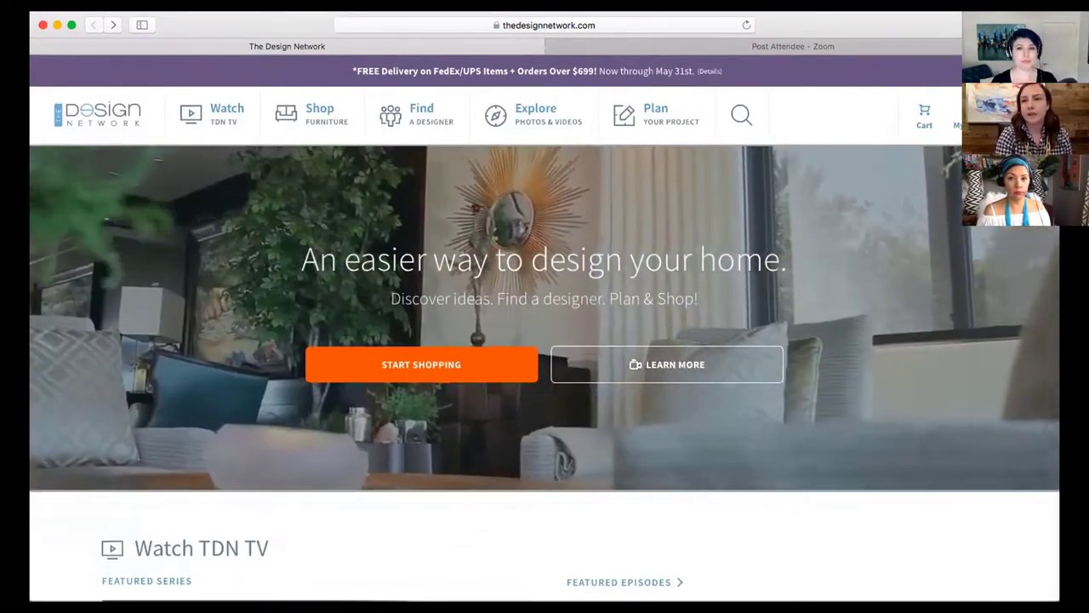
Log out of the account and reveal the Home Enthusiast / Professional Designer sign-up choice
mouse_move(979, 119)
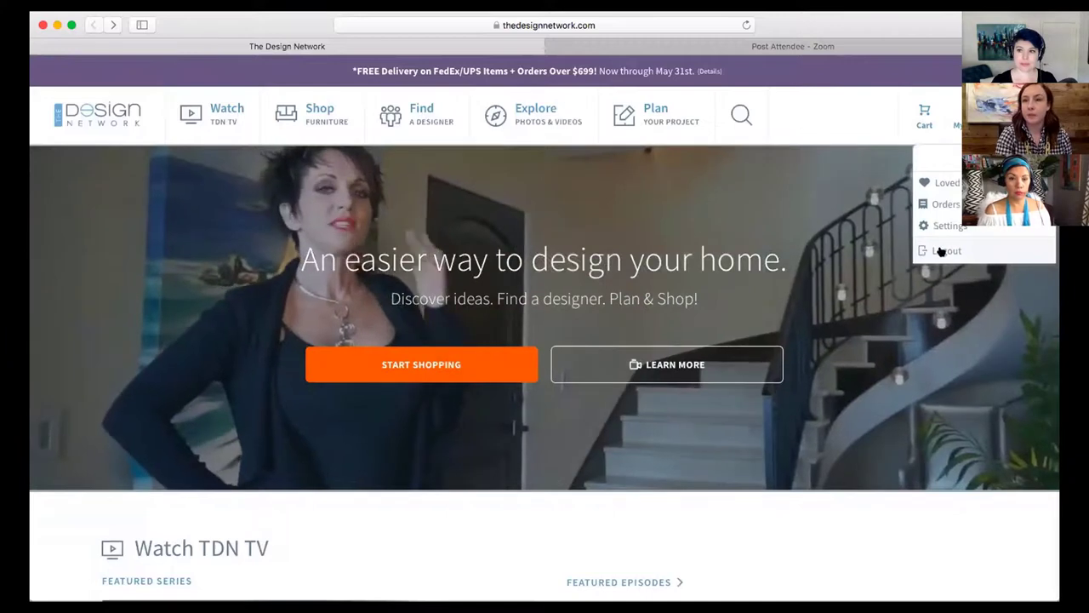
left_click(940, 248)
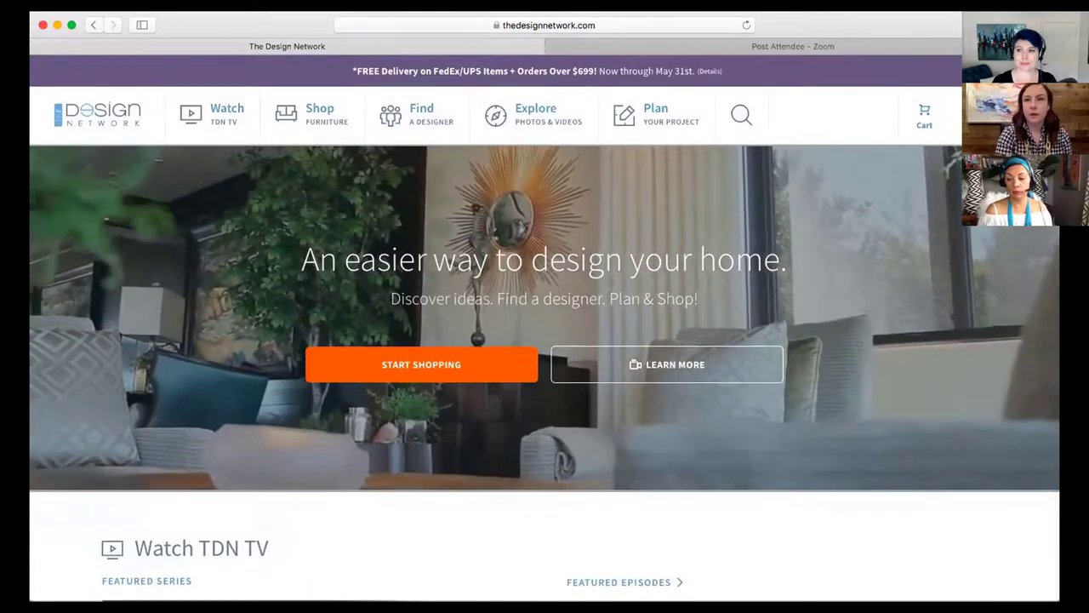
mouse_move(1004, 115)
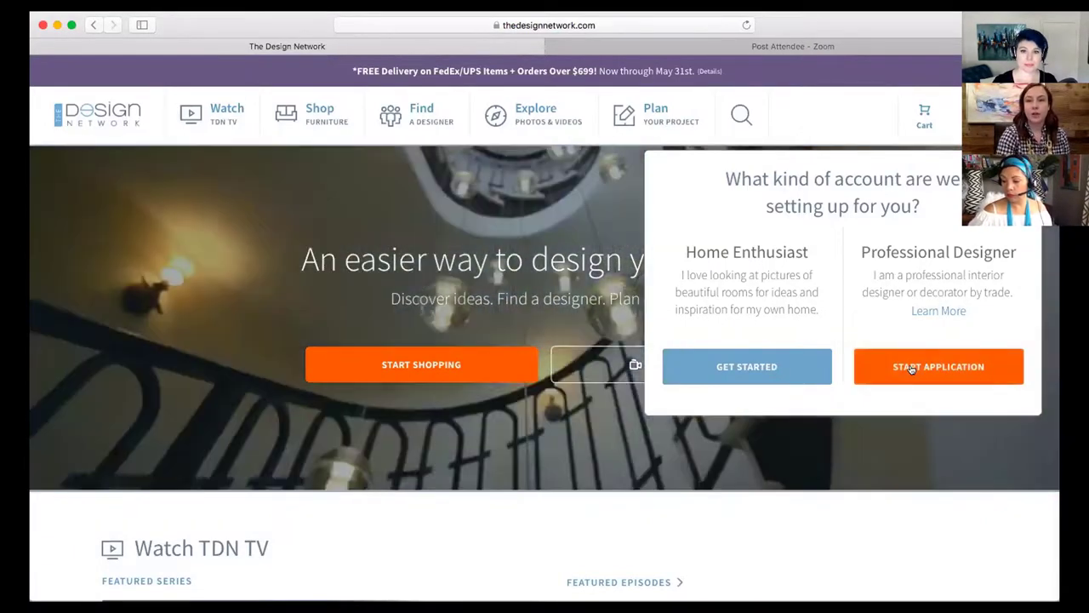
Start the Professional Designer application and enter the first name, last name and e-mail address
left_click(913, 368)
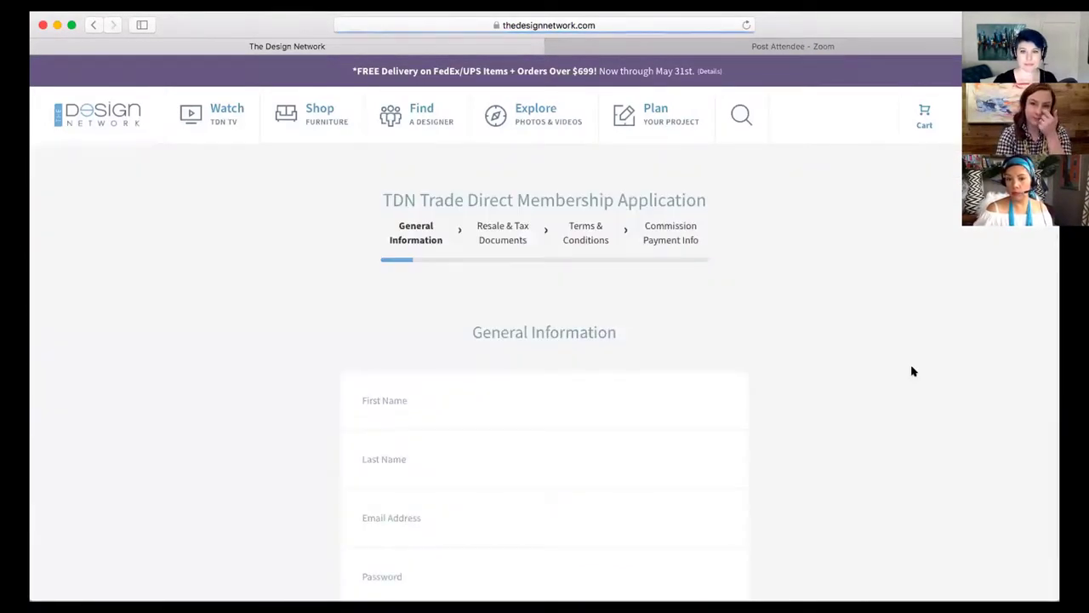
scroll(913, 371, "down", 10)
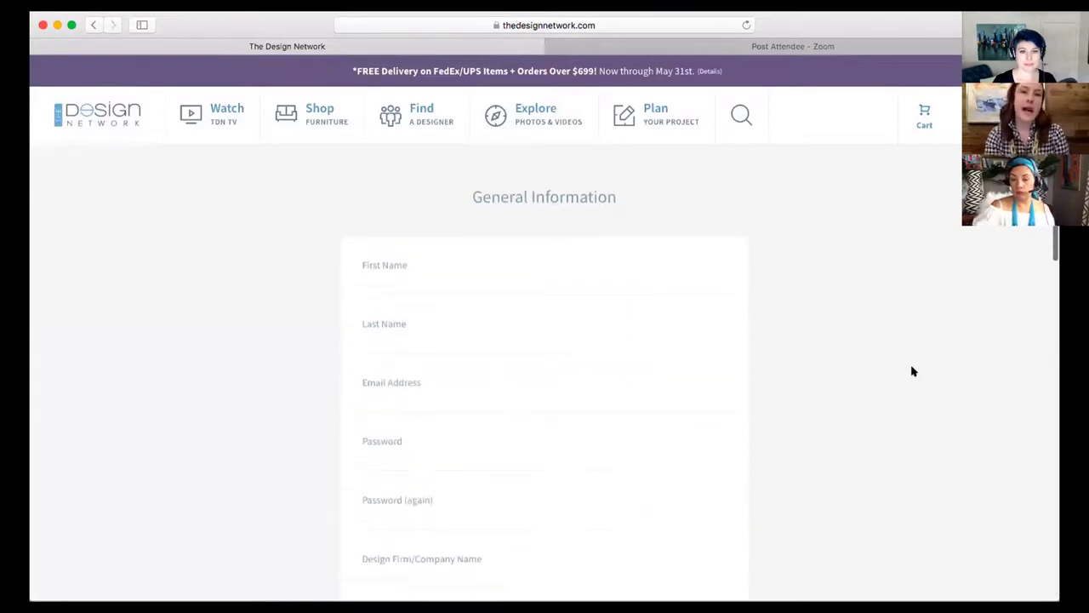
scroll(640, 321, "up", 10)
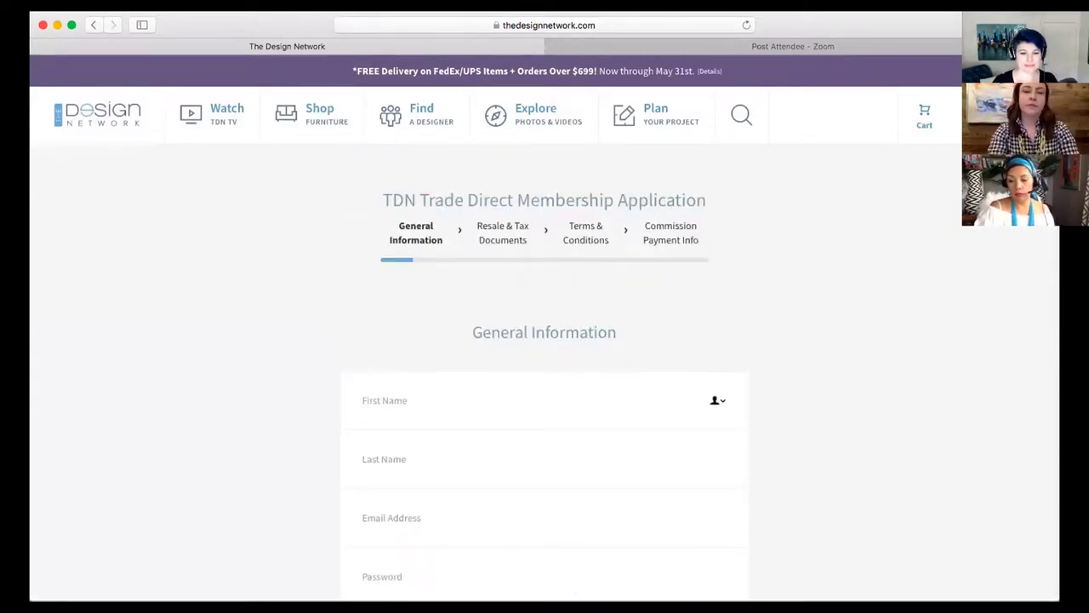
type("Jane")
left_click(383, 459)
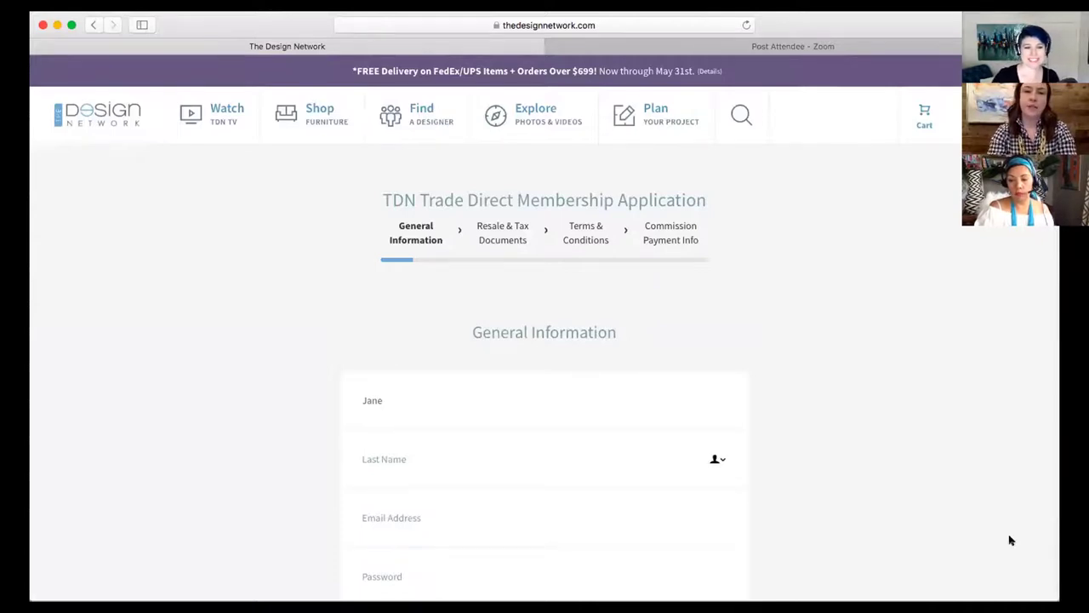
type("Doe")
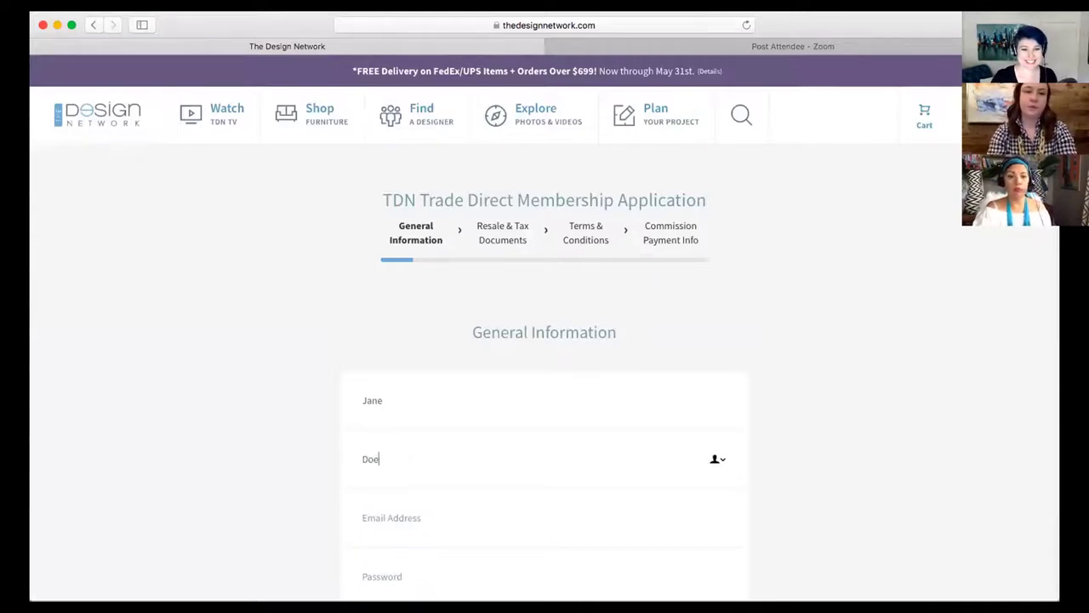
left_click(489, 513)
type("Jane@jane.com")
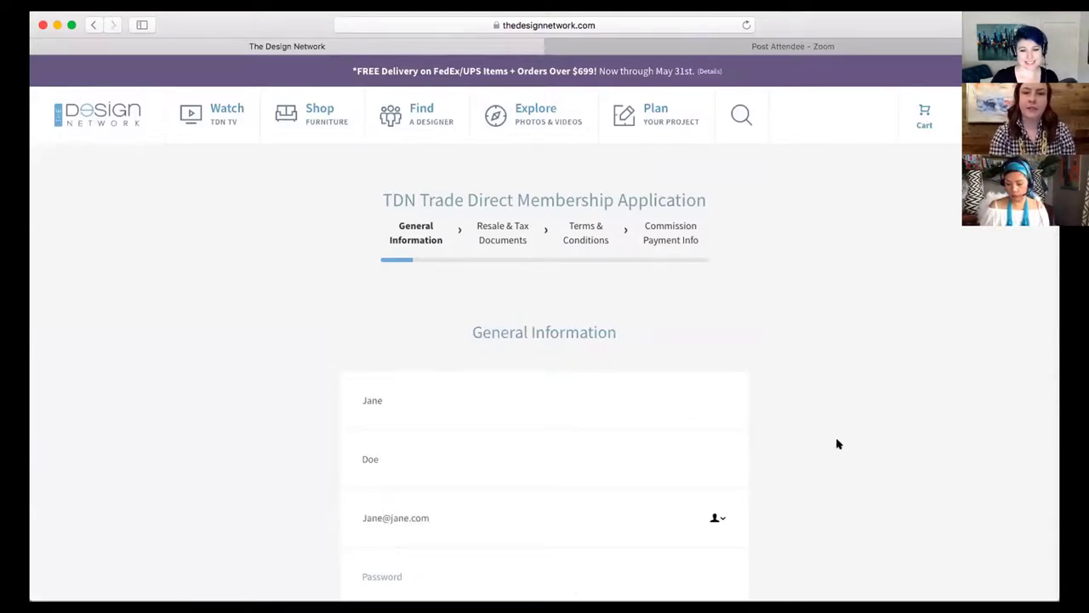
Enter the account password and confirm it in the second password field
scroll(838, 443, "down", 5)
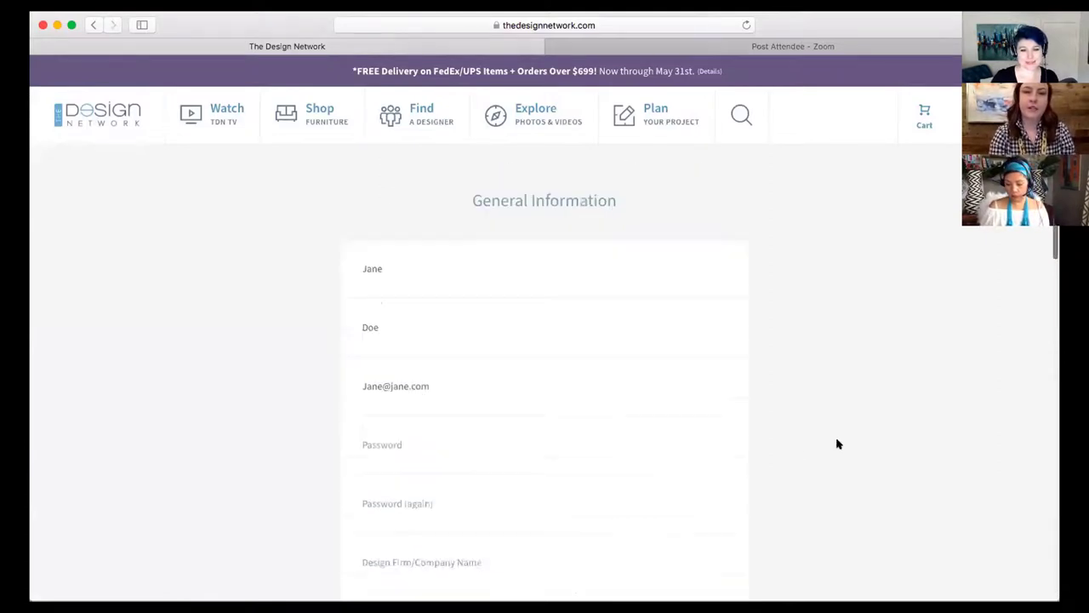
left_click(378, 378)
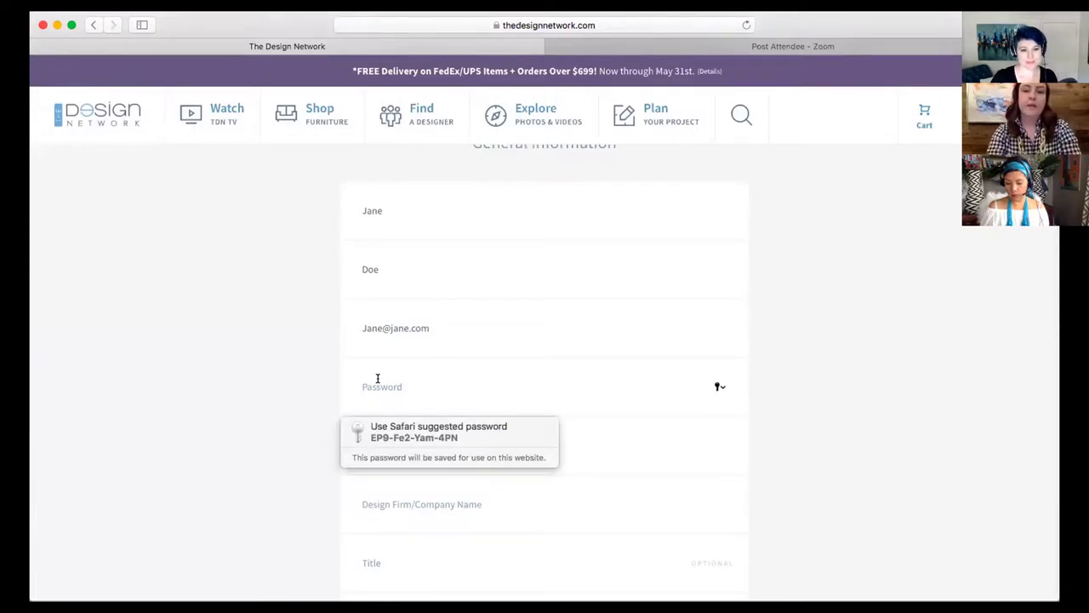
type("••")
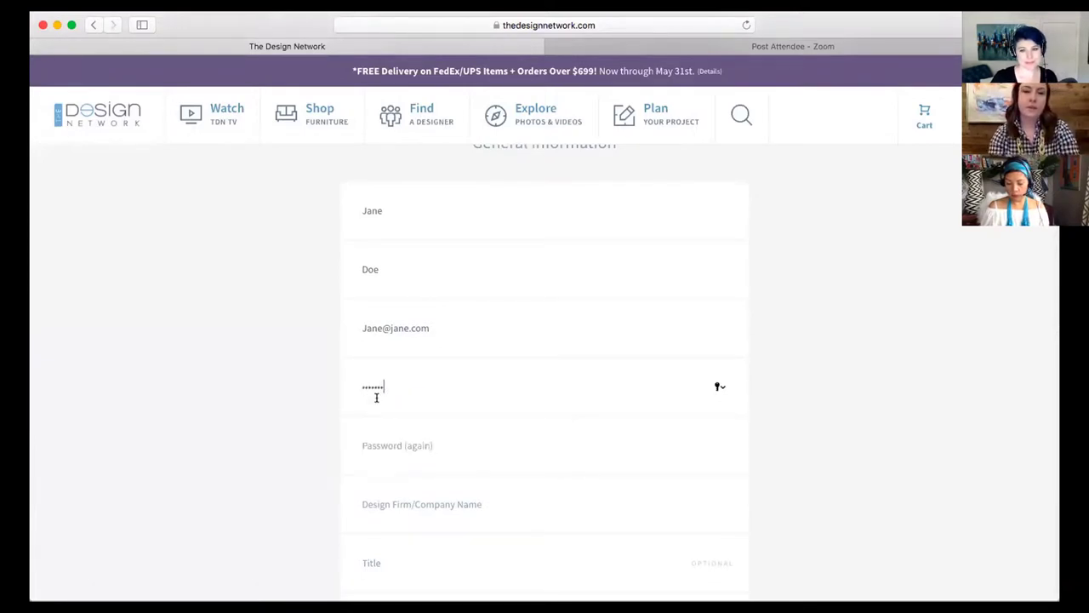
left_click(385, 434)
type("••")
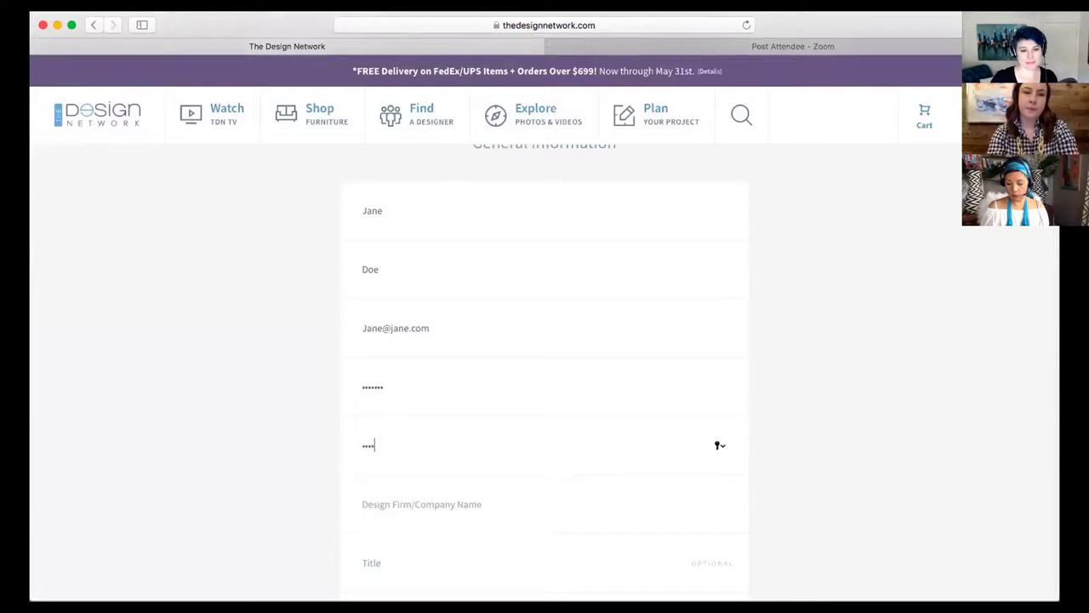
left_click(206, 493)
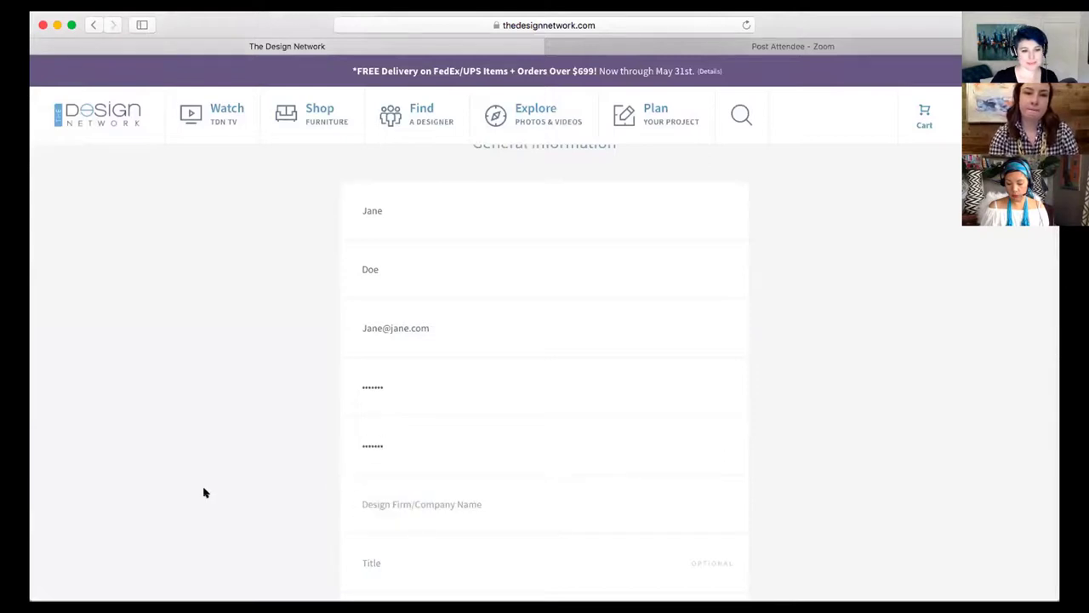
Fill in the design firm's company name and the job title 'Designer'
scroll(443, 432, "down", 2)
left_click(459, 410)
type("Jane Doe")
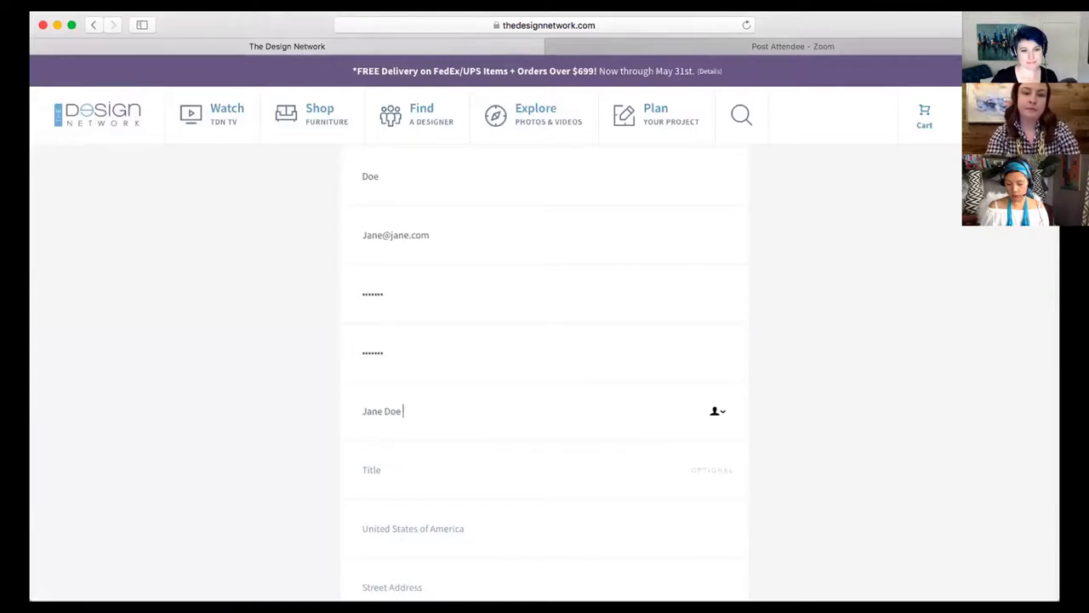
type(" Interiors")
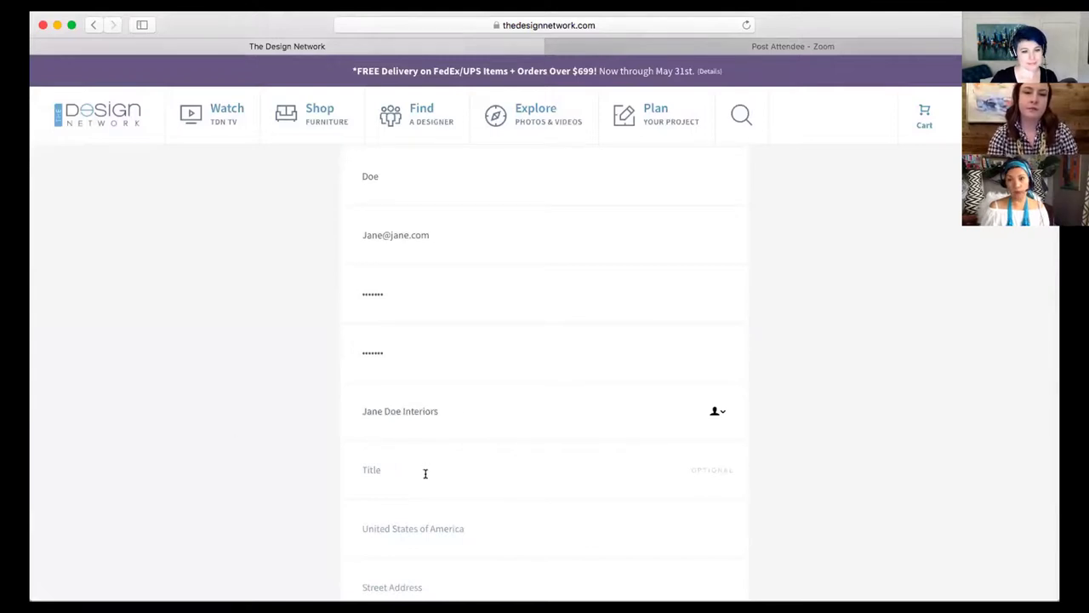
left_click(426, 471)
type("Desig")
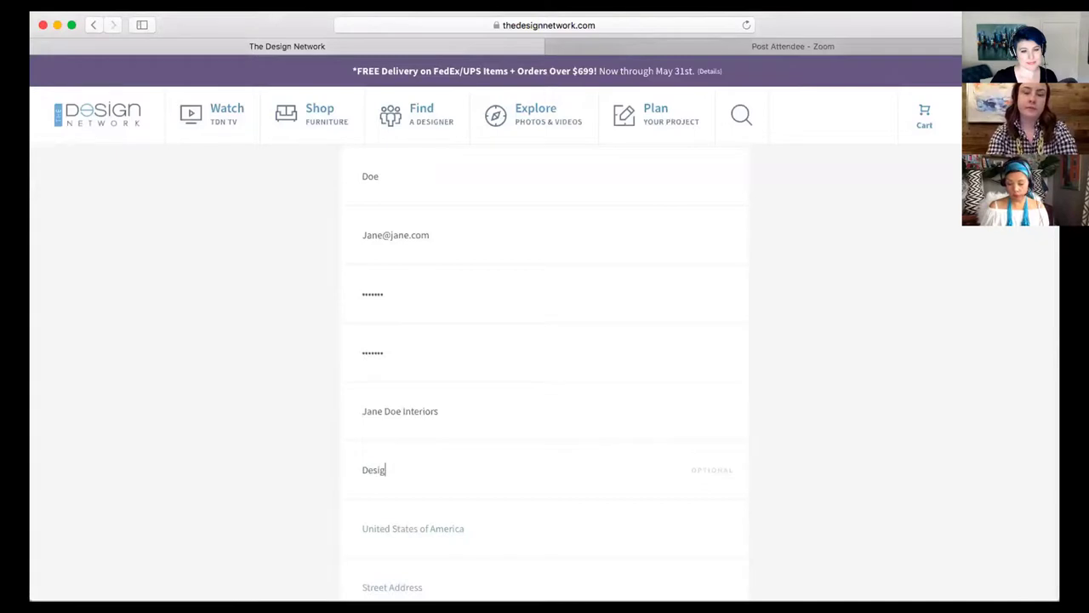
type("ner")
Enter the street address, city, North Carolina as the state, and the zip code
scroll(298, 480, "down", 5)
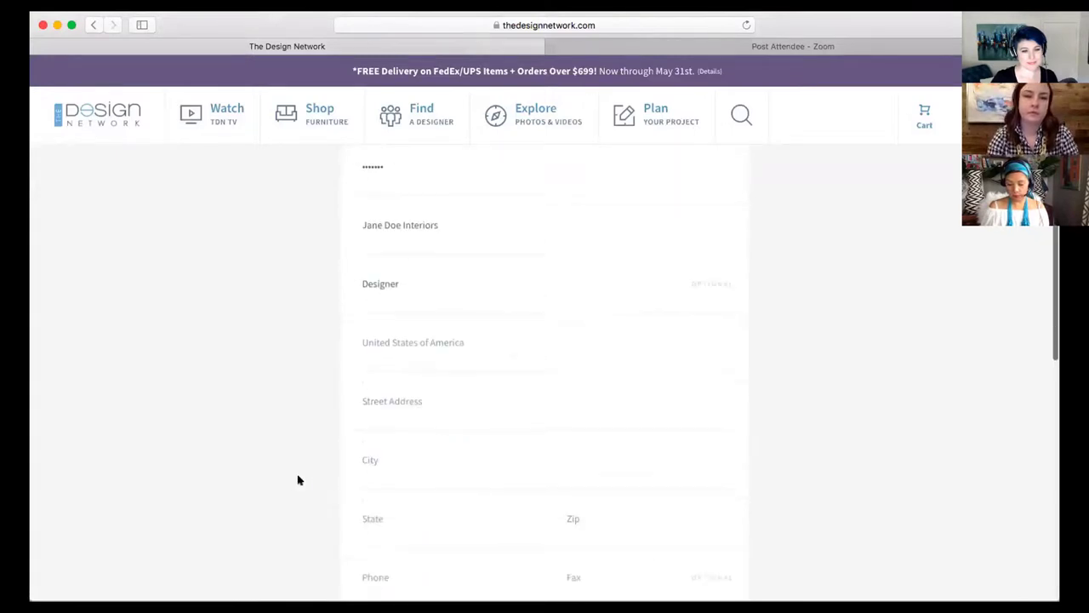
scroll(315, 426, "down", 1)
left_click(366, 324)
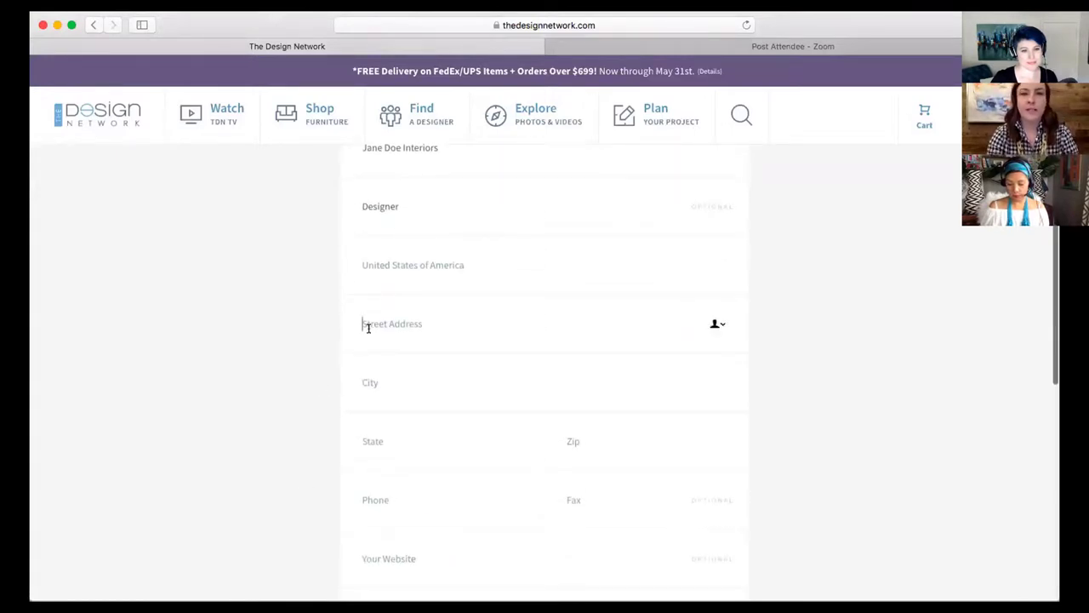
type("1")
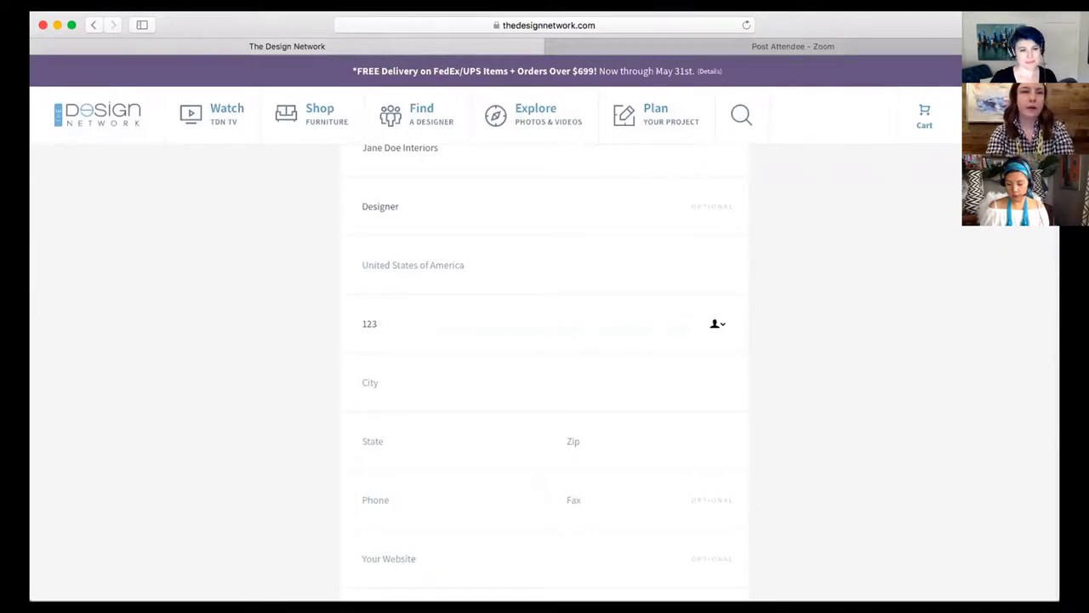
type("23 ")
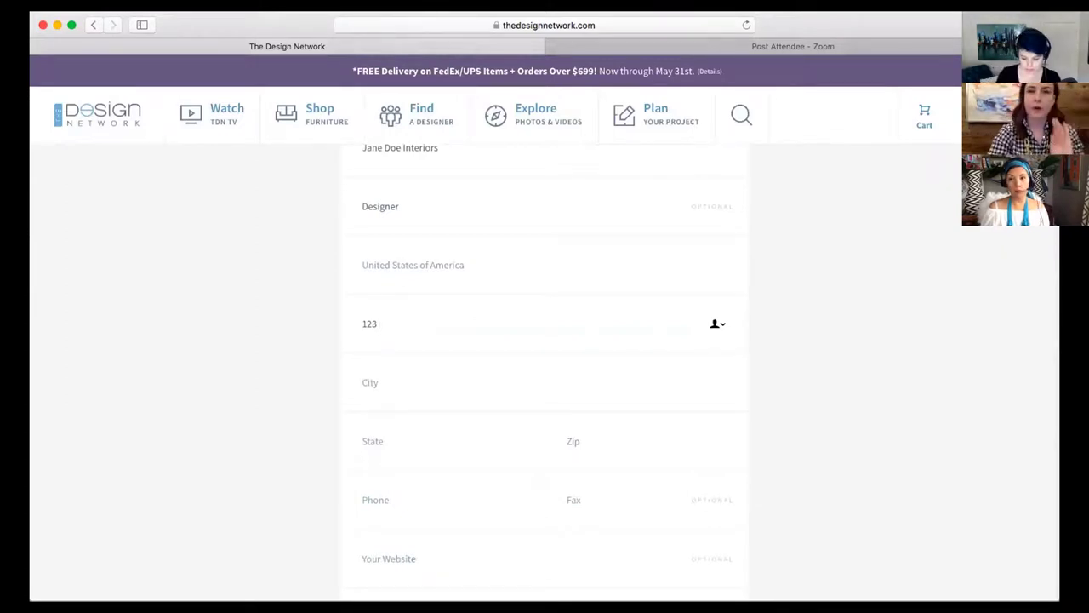
type("Jane St")
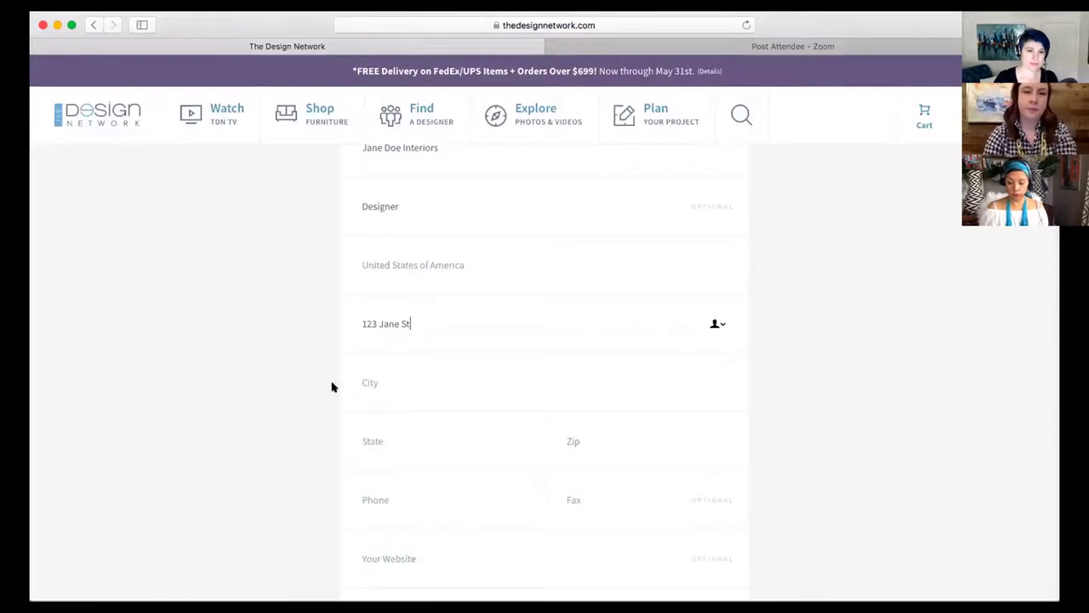
left_click(389, 376)
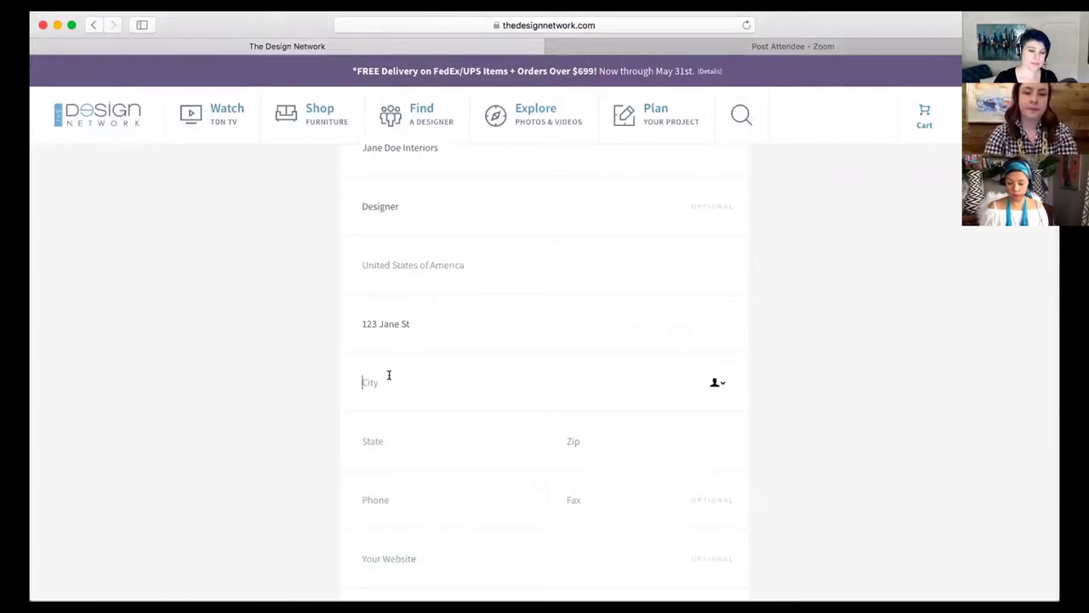
type("Jane")
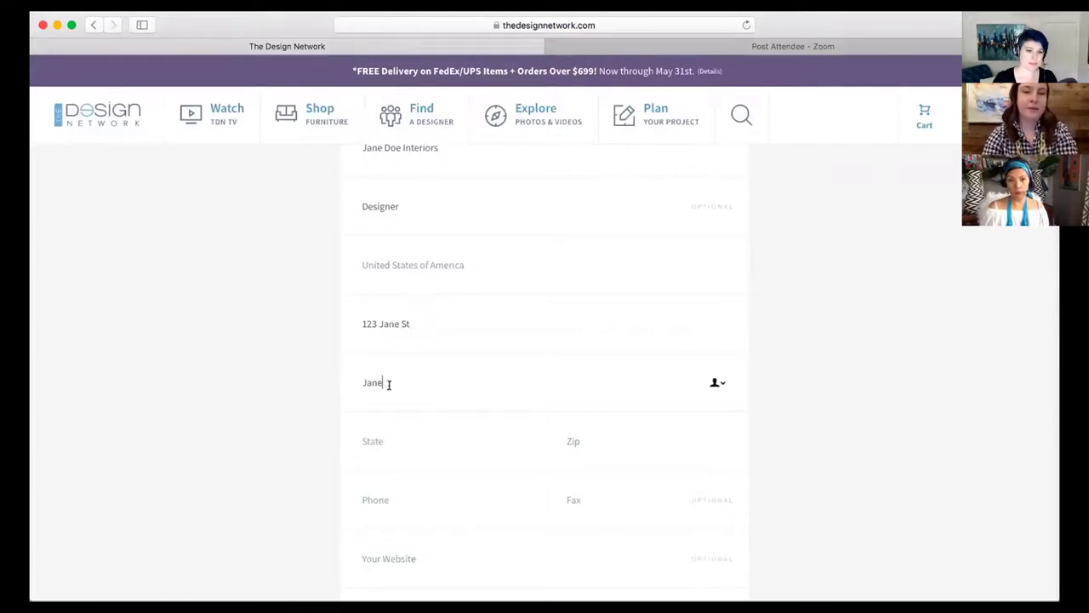
left_click(396, 437)
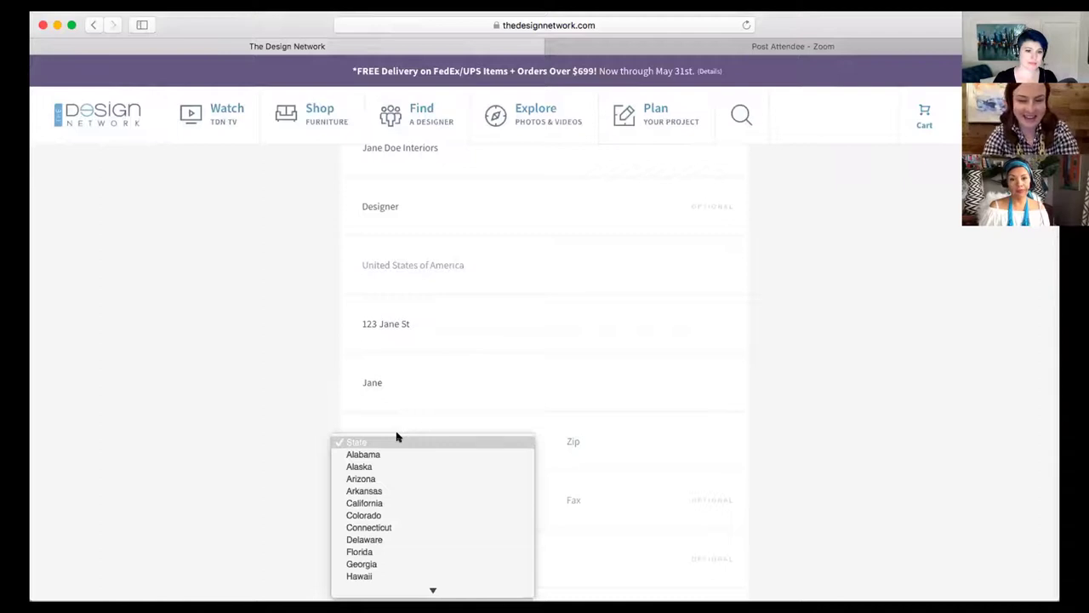
type("no")
key("Return")
left_click(610, 435)
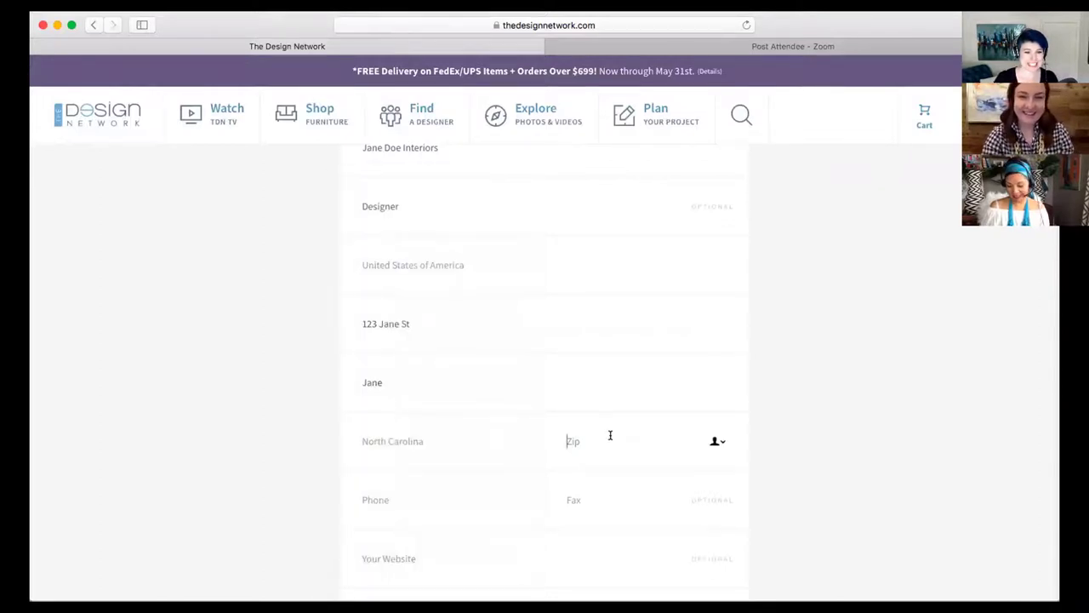
type("12345")
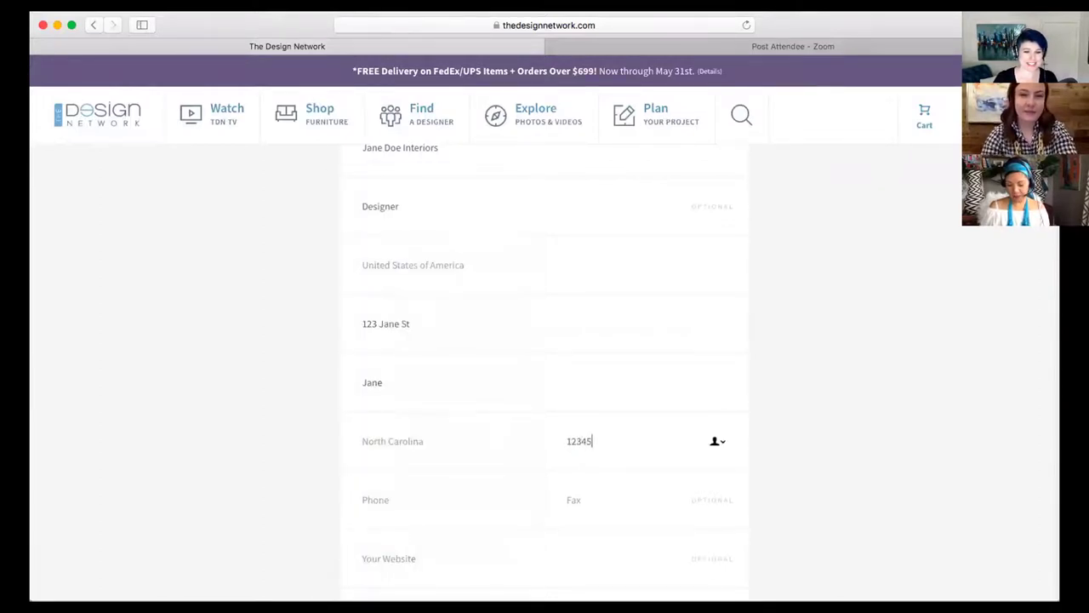
Answer 'How did you hear about TDN?' with Online Ad and tick the robot check
left_click(405, 503)
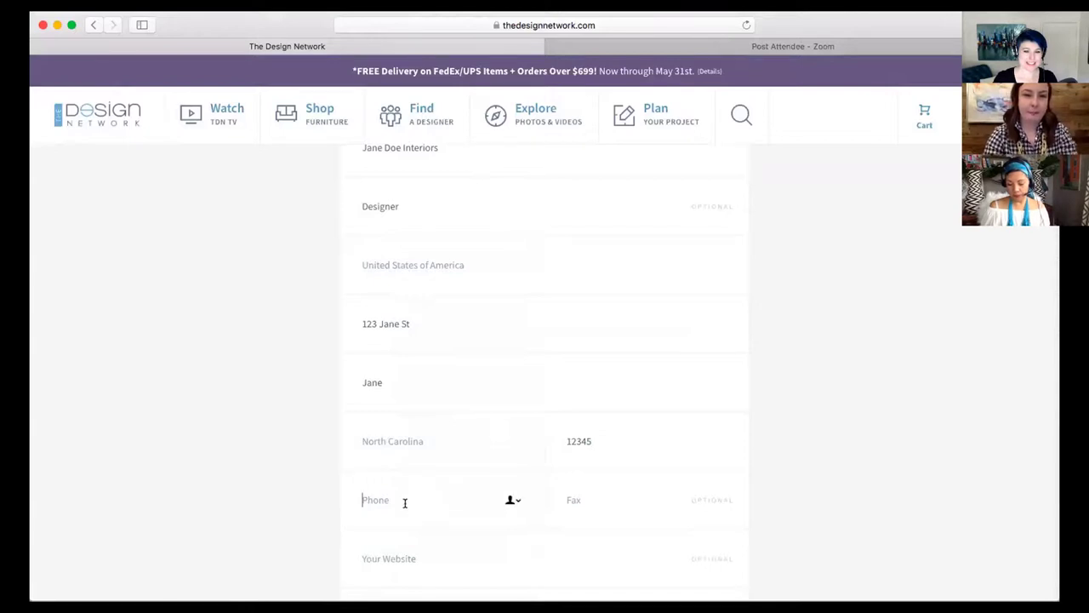
scroll(202, 491, "down", 5)
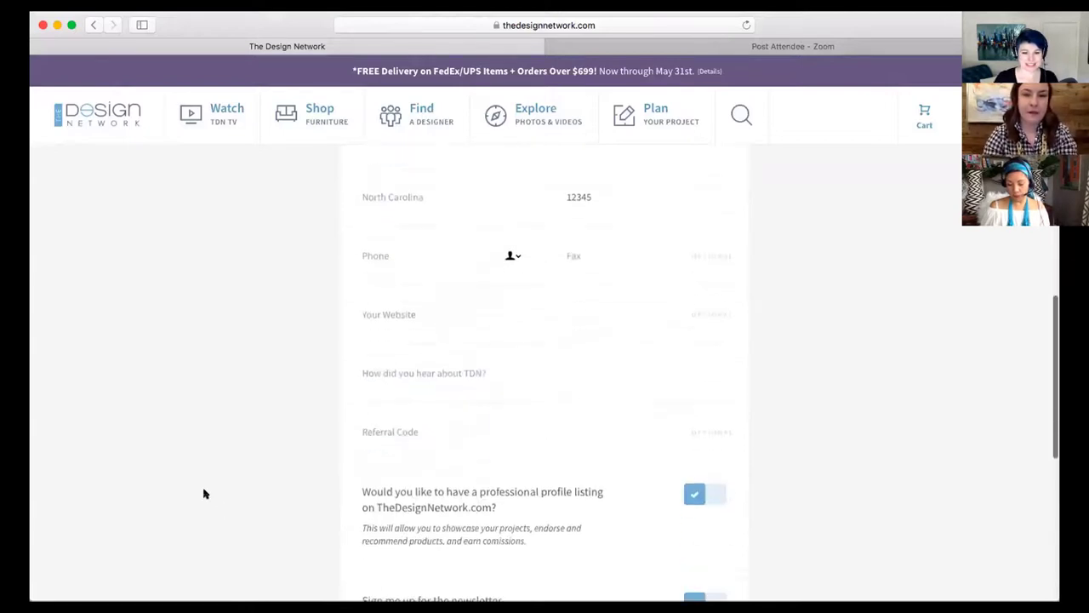
left_click(425, 304)
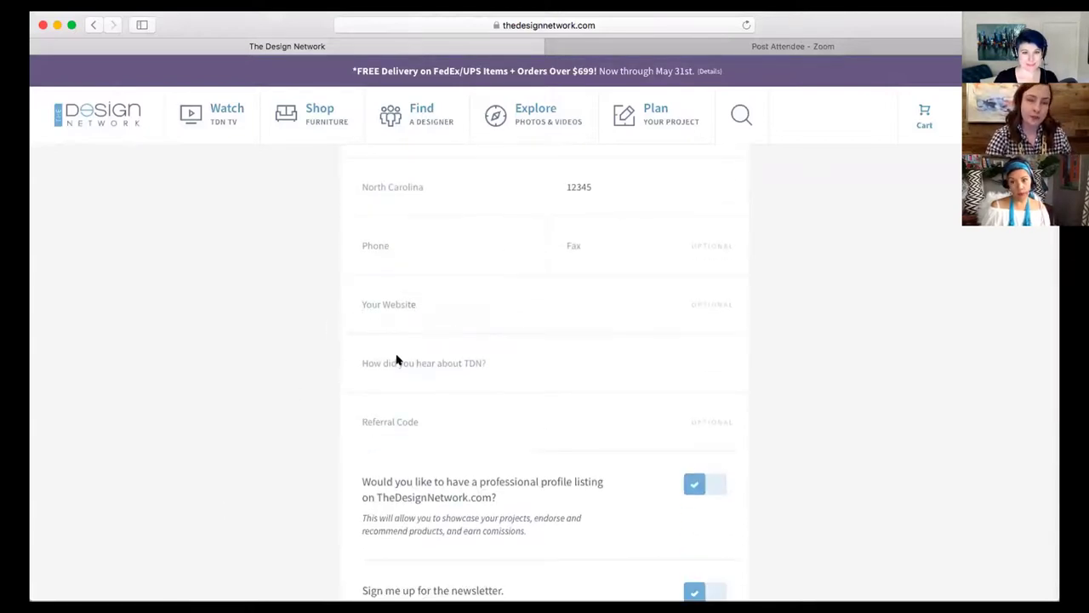
left_click(470, 368)
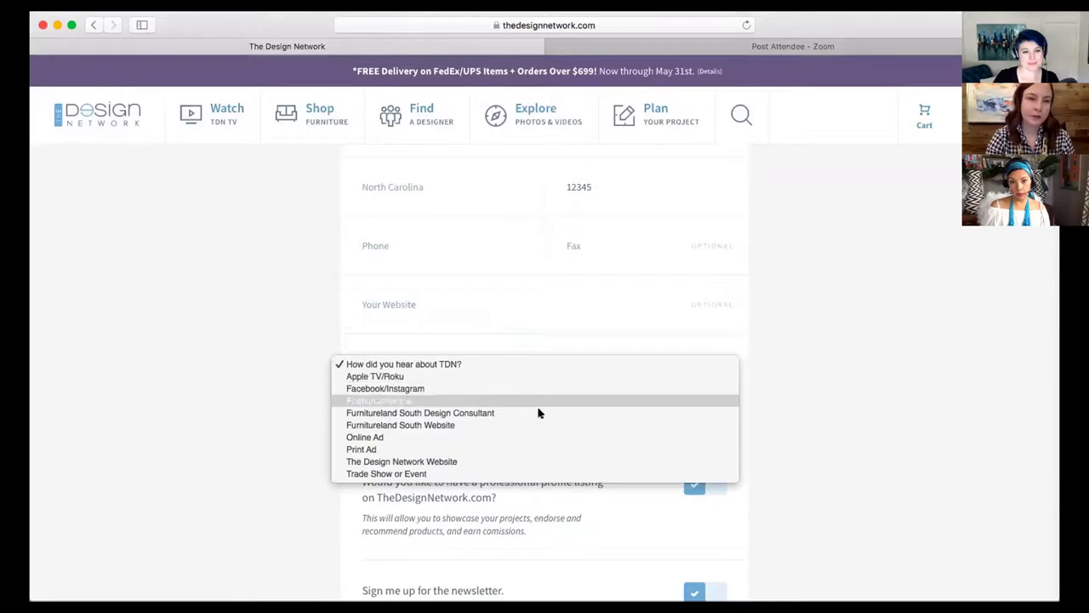
left_click(379, 439)
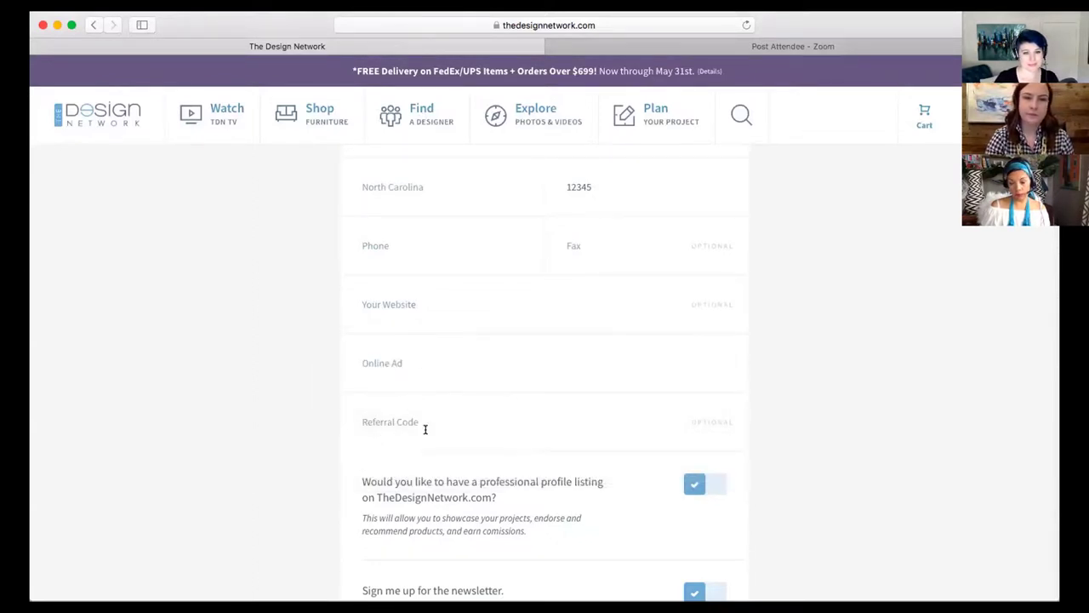
scroll(424, 430, "down", 3)
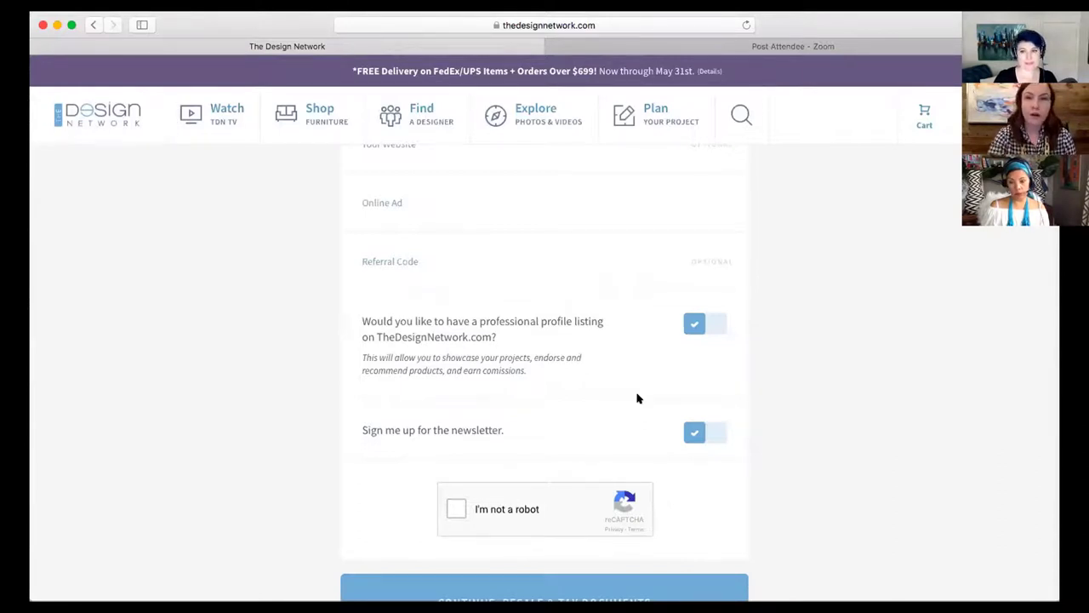
scroll(770, 440, "down", 2)
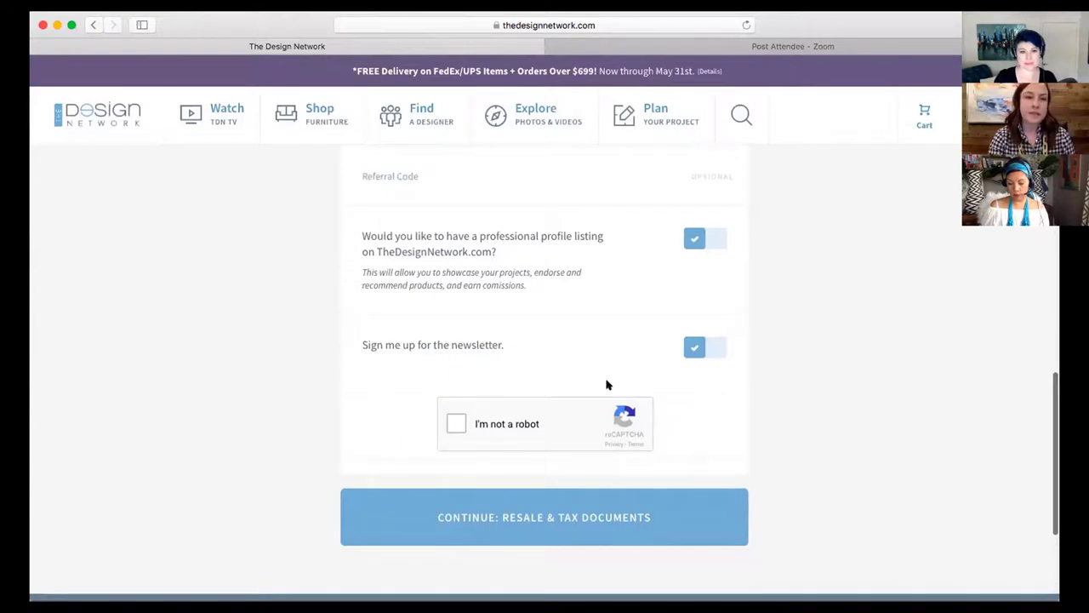
left_click(457, 421)
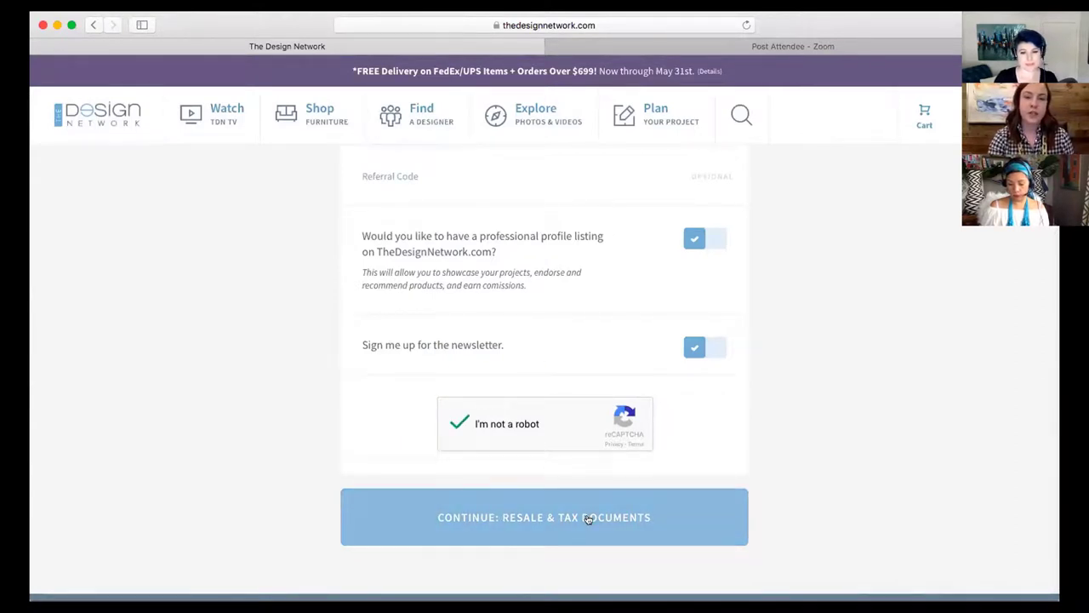
Add the missing phone number, redo the robot check and resubmit the general information
left_click(588, 520)
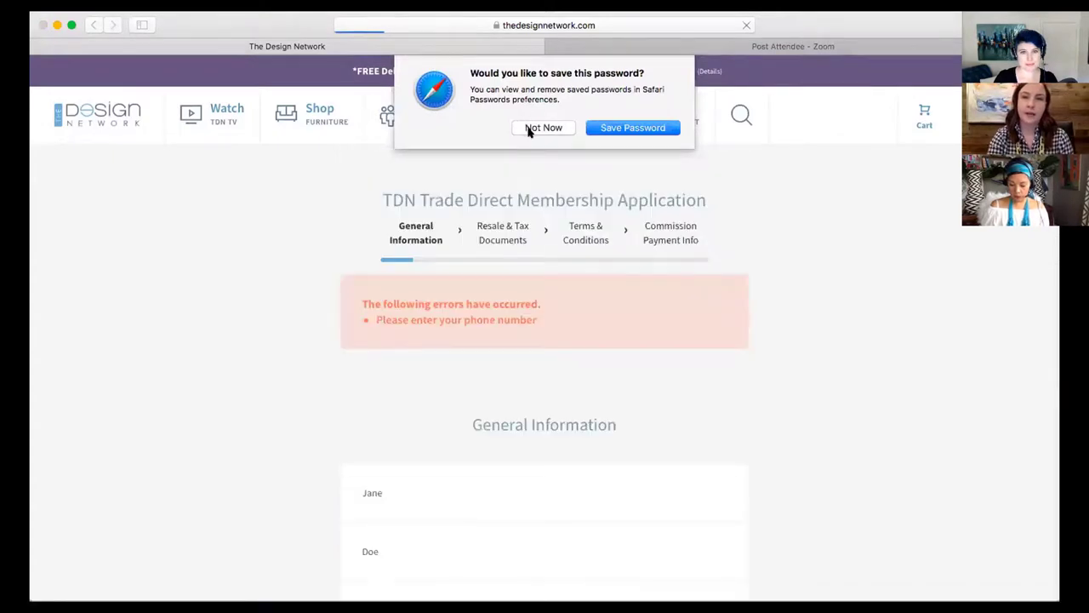
left_click(543, 128)
scroll(433, 341, "down", 10)
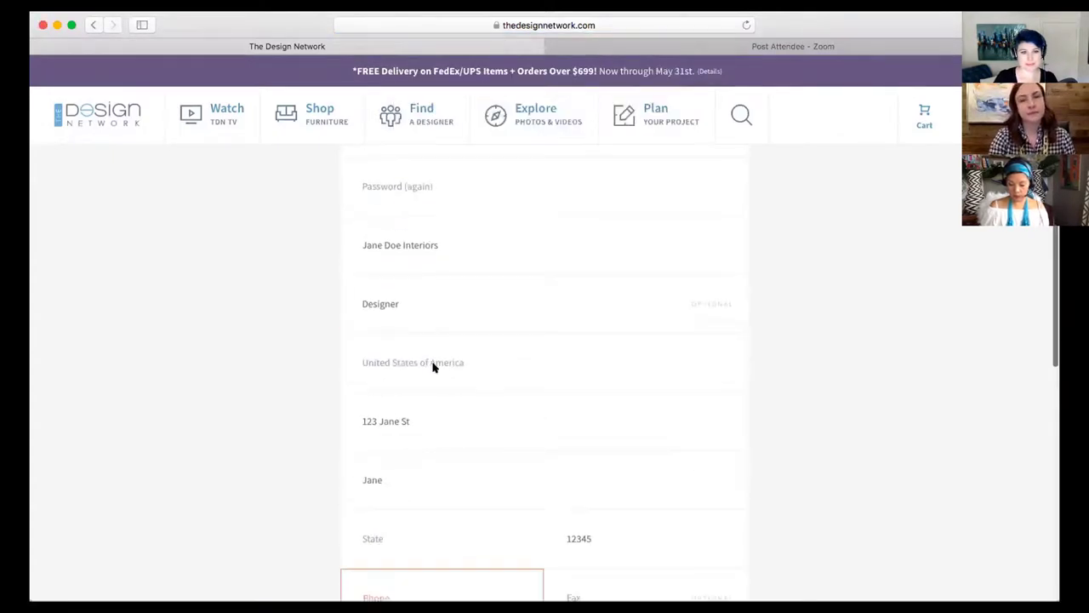
scroll(433, 366, "down", 4)
left_click(392, 405)
type("1")
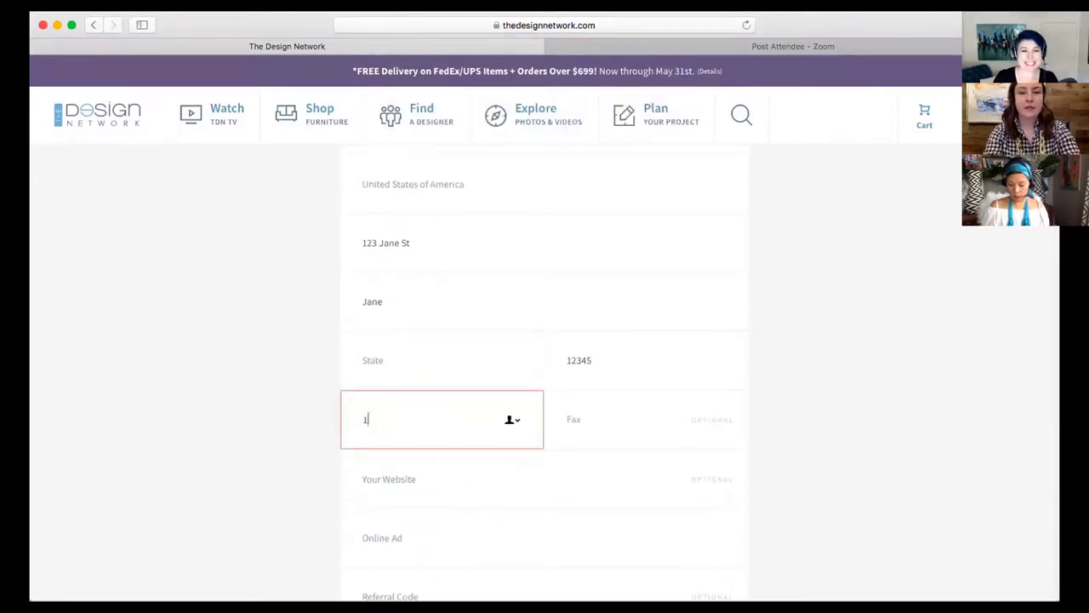
type("23-456-7891")
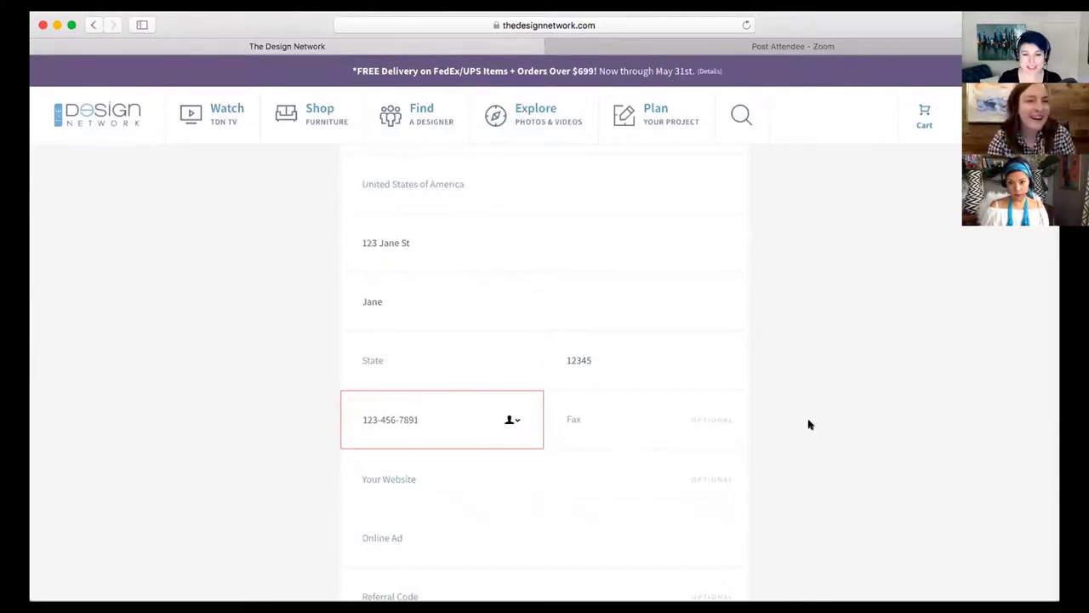
scroll(809, 424, "down", 5)
scroll(810, 423, "down", 5)
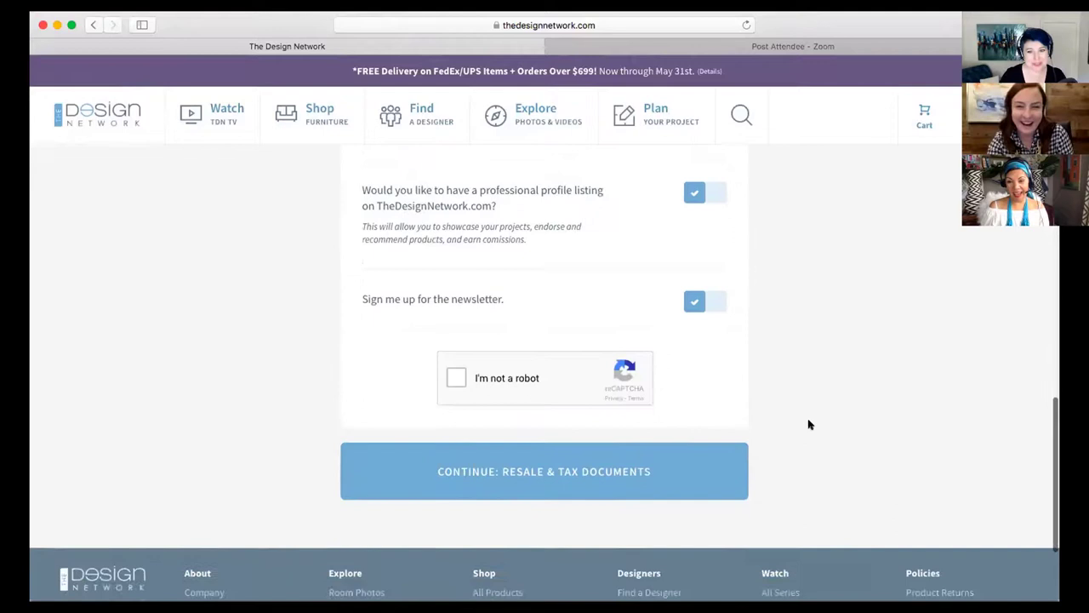
left_click(454, 374)
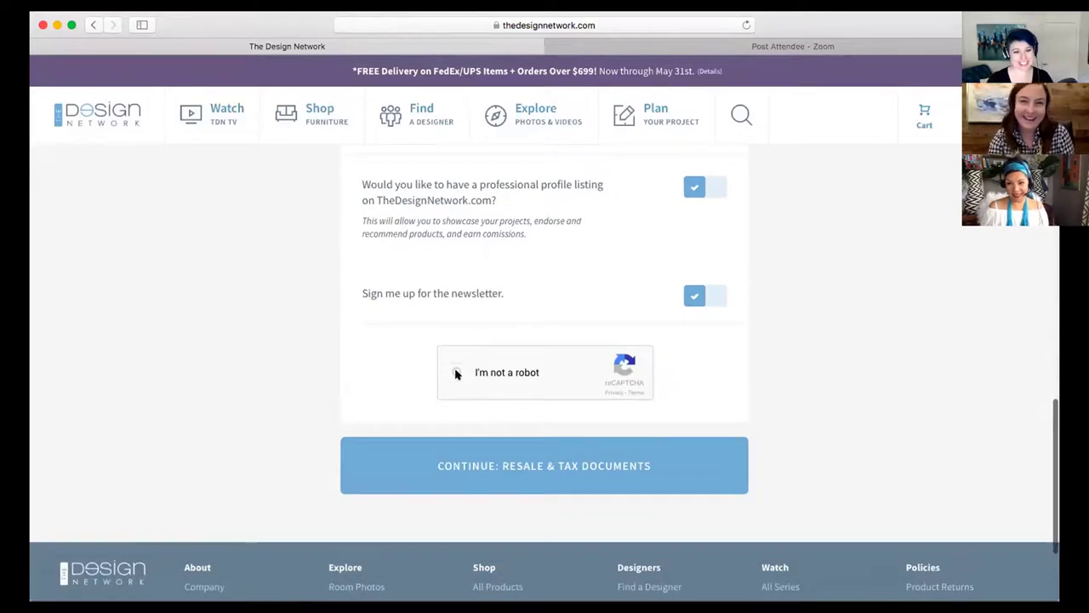
left_click(611, 464)
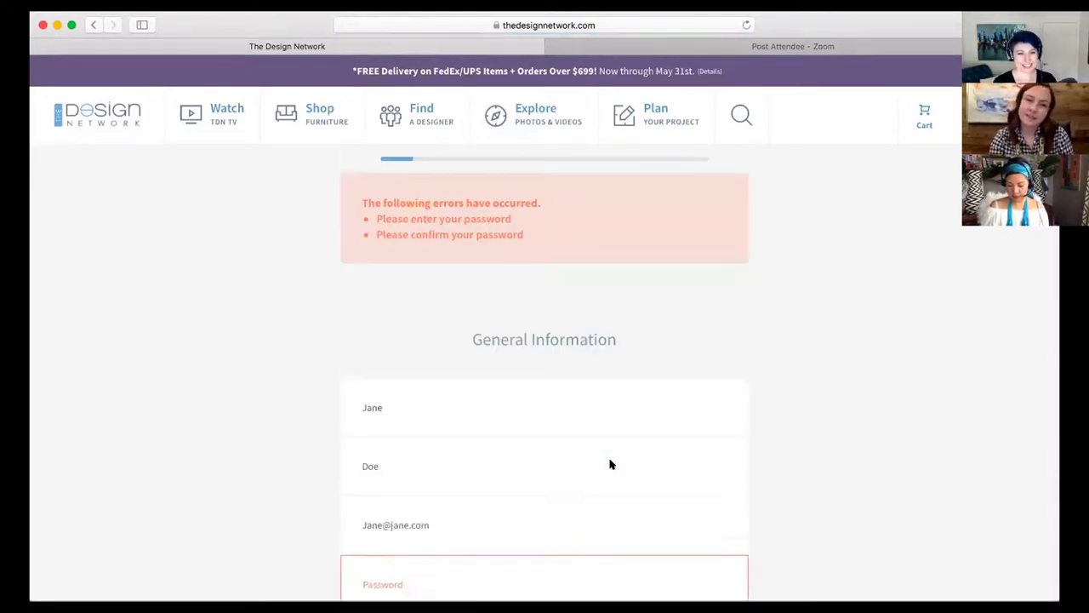
Re-enter the account password and its confirmation
scroll(595, 451, "down", 3)
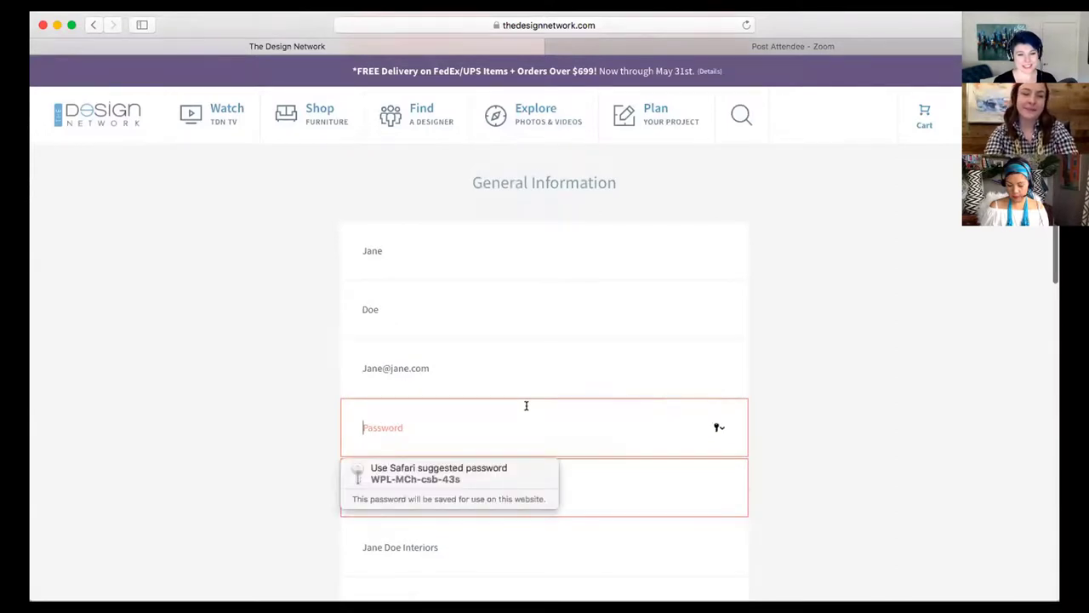
type("j")
key("BackSpace")
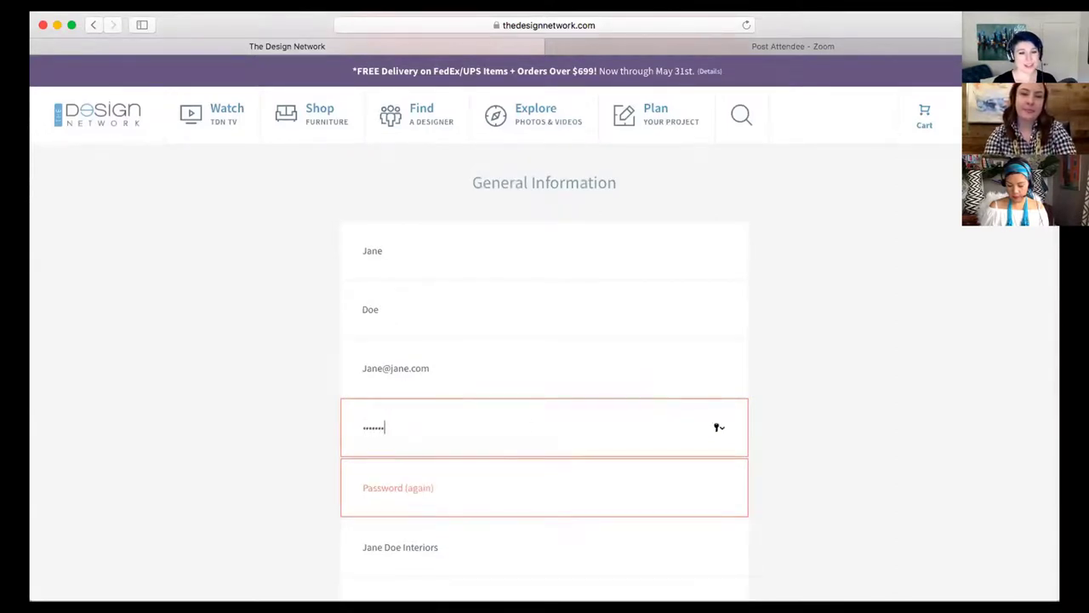
left_click(539, 480)
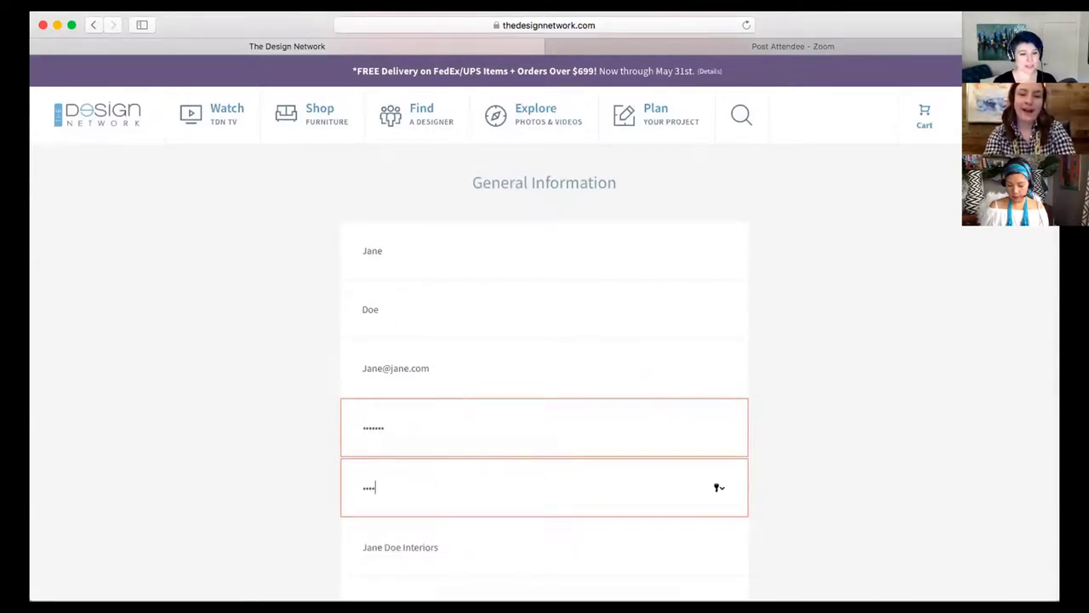
Reselect North Carolina as the state, pass the robot check and submit to tax documents
scroll(920, 476, "down", 10)
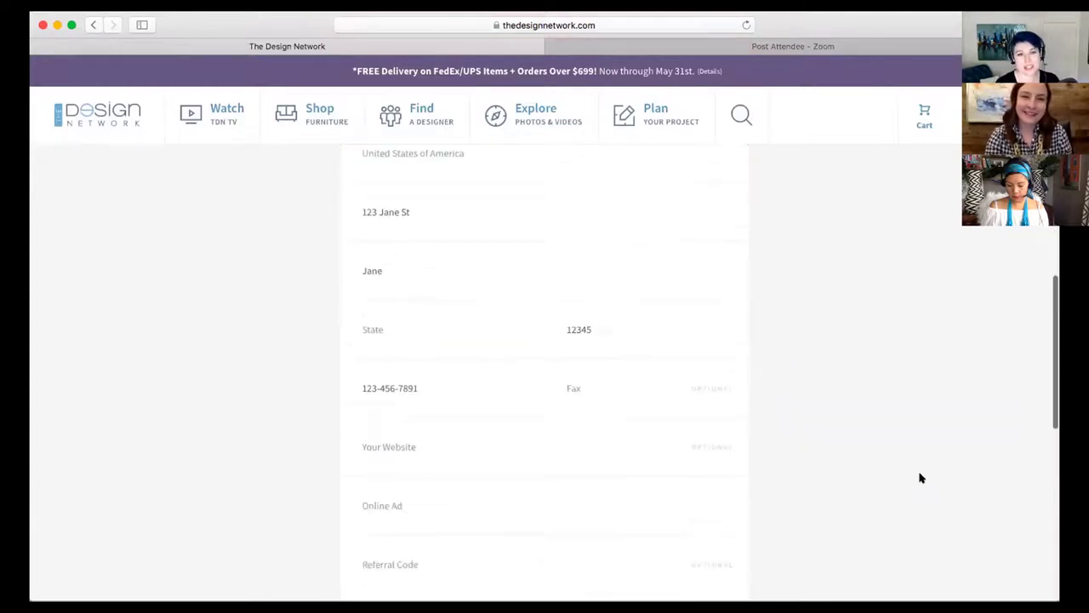
scroll(919, 476, "up", 3)
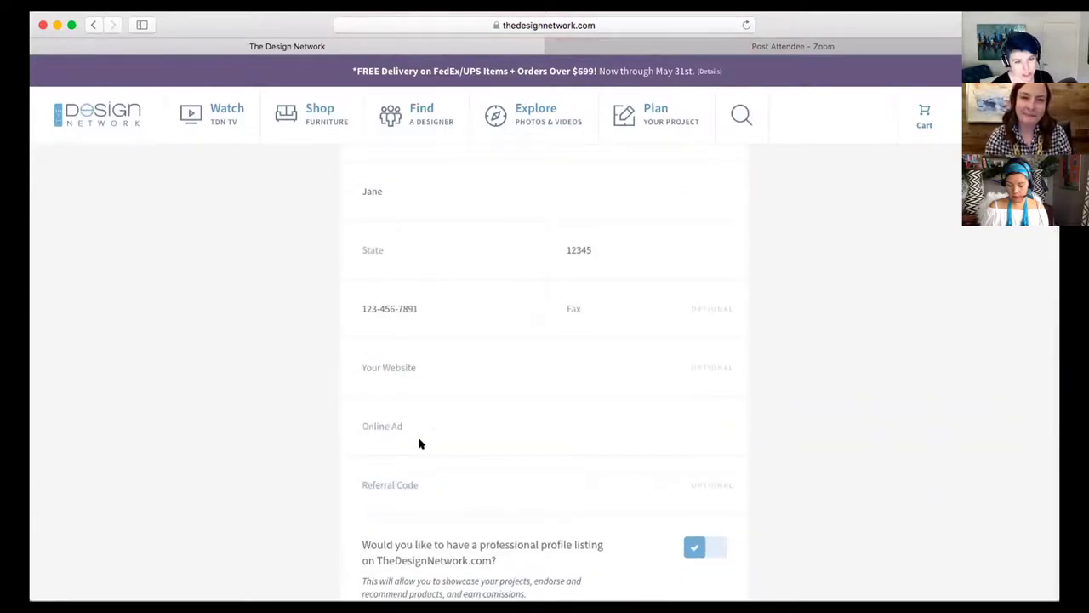
left_click(435, 249)
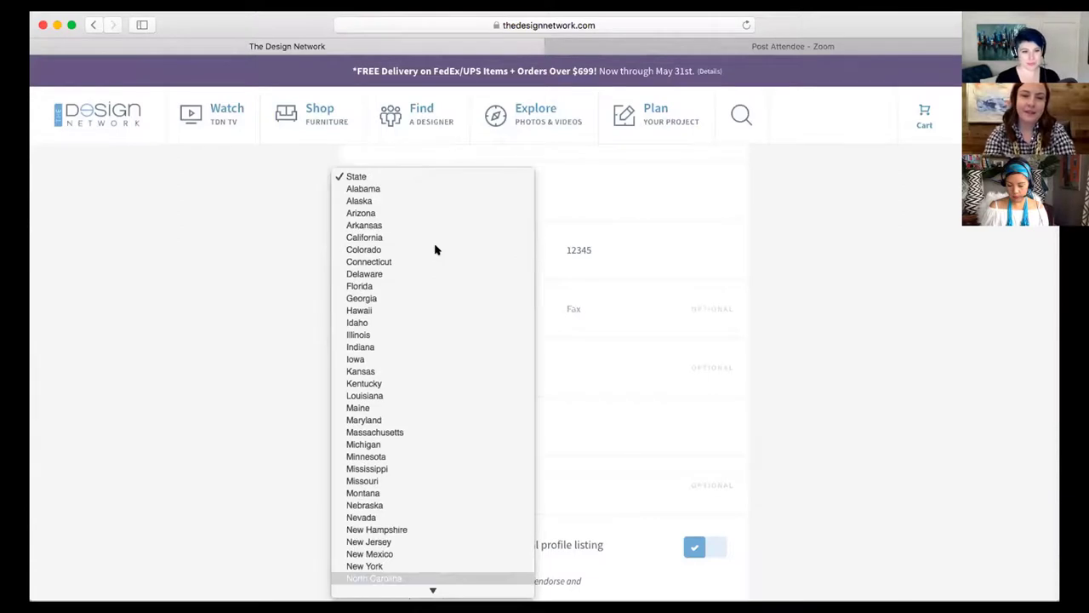
key("Return")
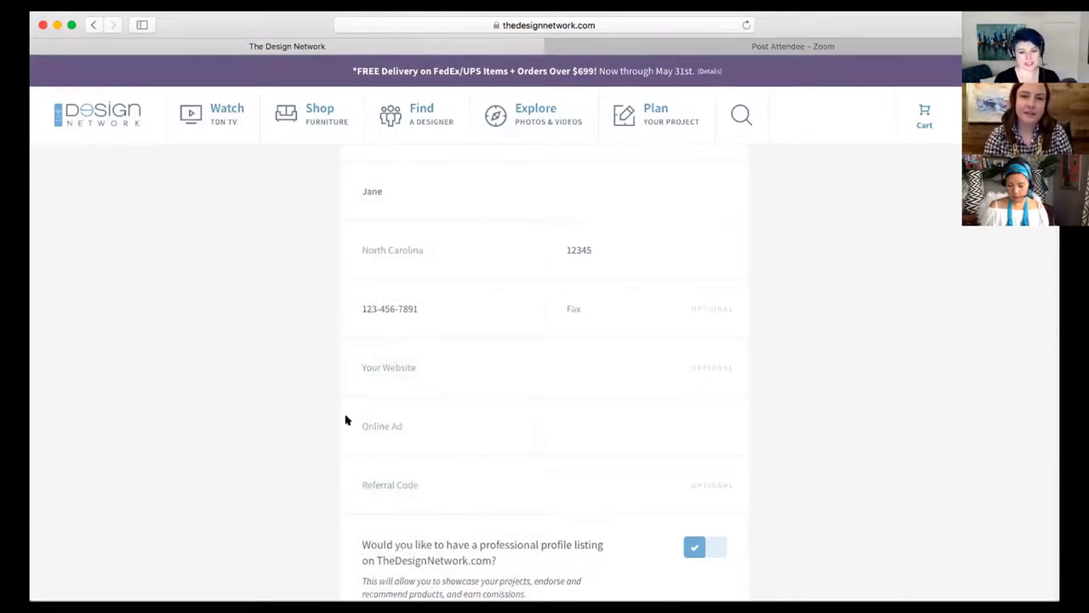
scroll(315, 425, "down", 5)
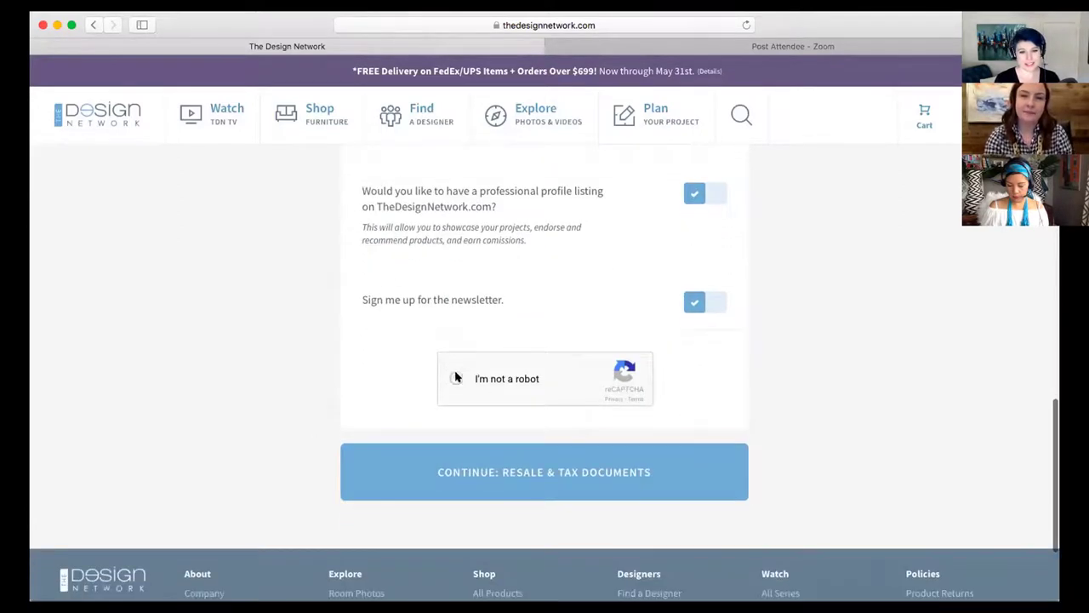
left_click(455, 377)
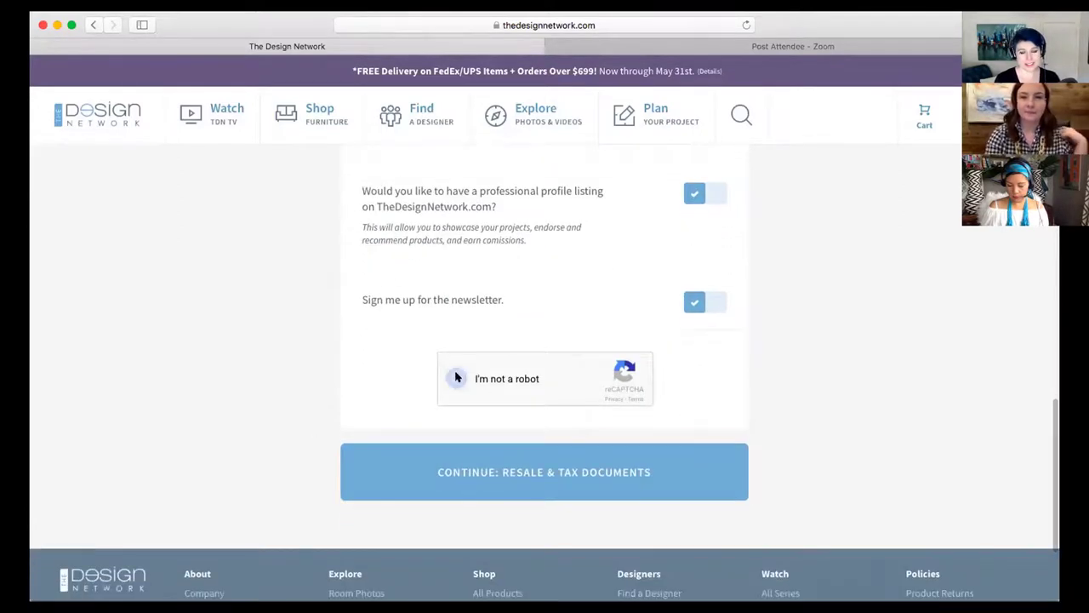
left_click(649, 473)
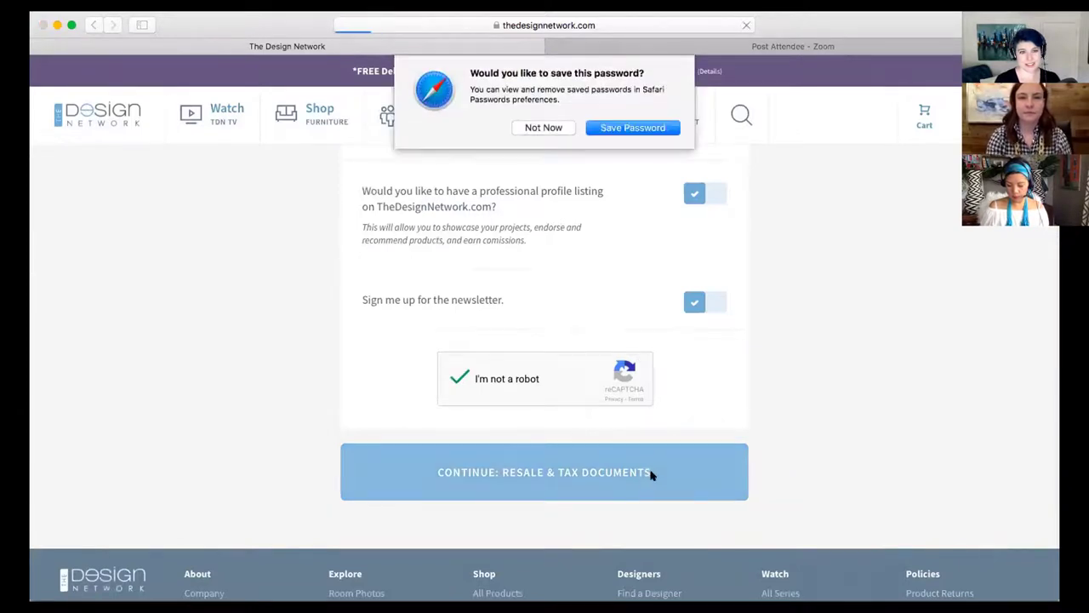
Decline Safari's password save and opt to email the resale certificate and W-9 later
left_click(541, 127)
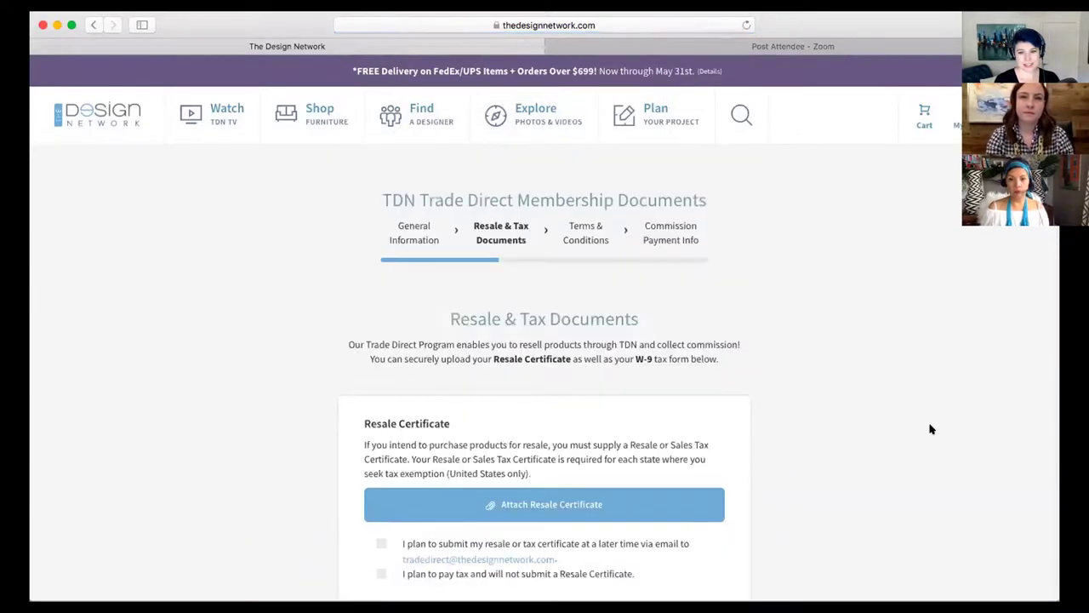
scroll(930, 428, "down", 2)
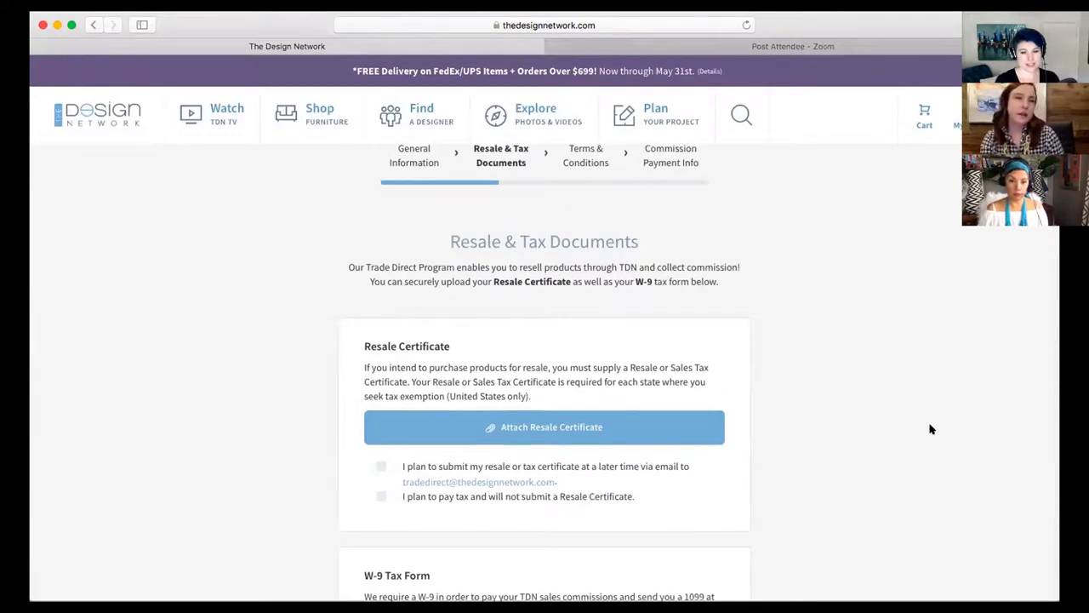
scroll(930, 429, "down", 4)
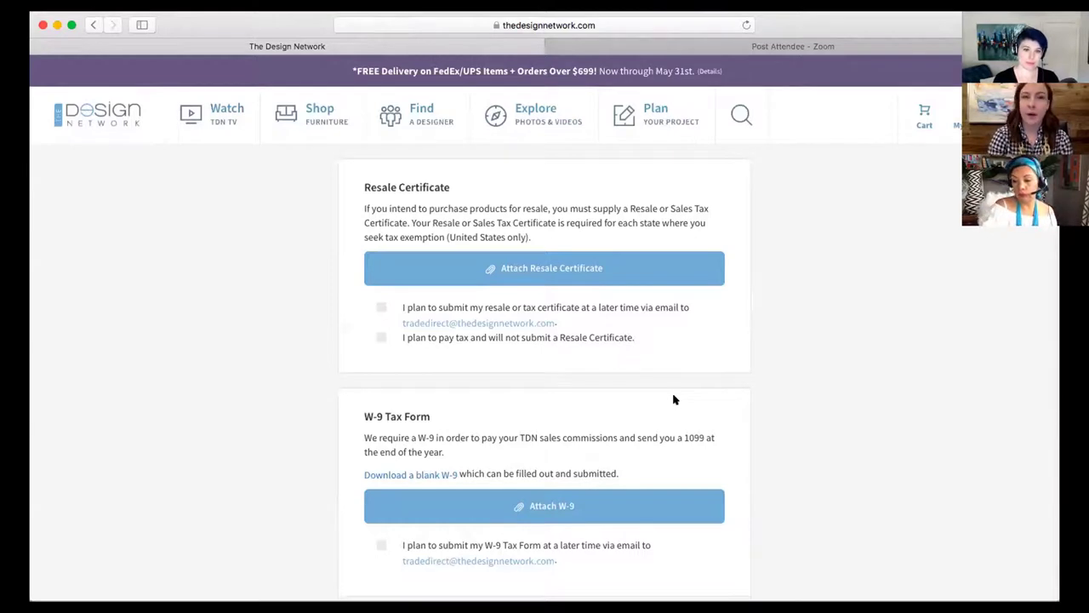
left_click(381, 308)
scroll(281, 375, "down", 1)
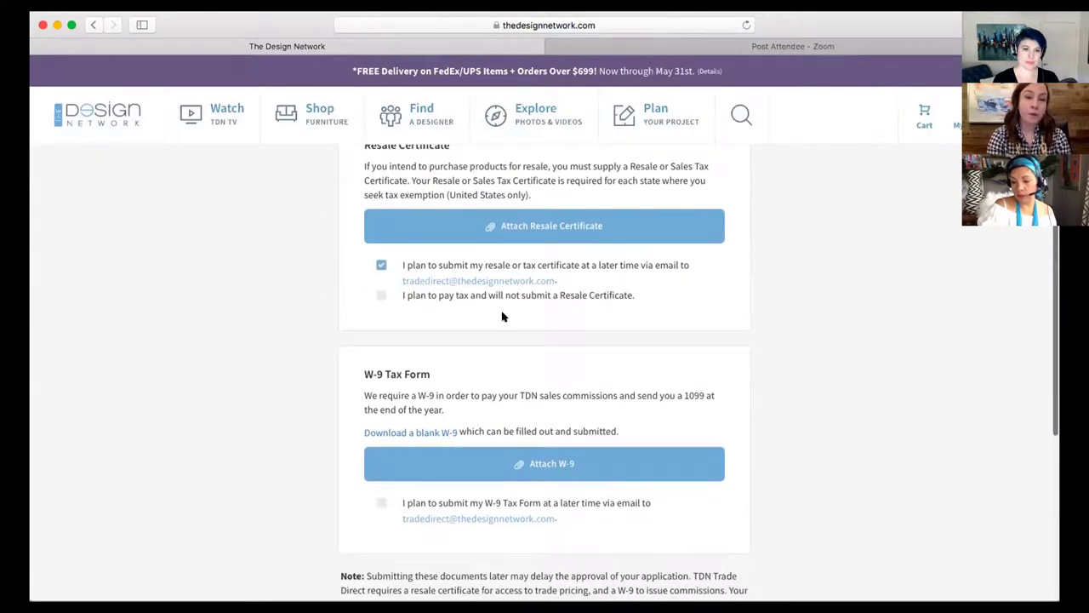
scroll(503, 316, "up", 1)
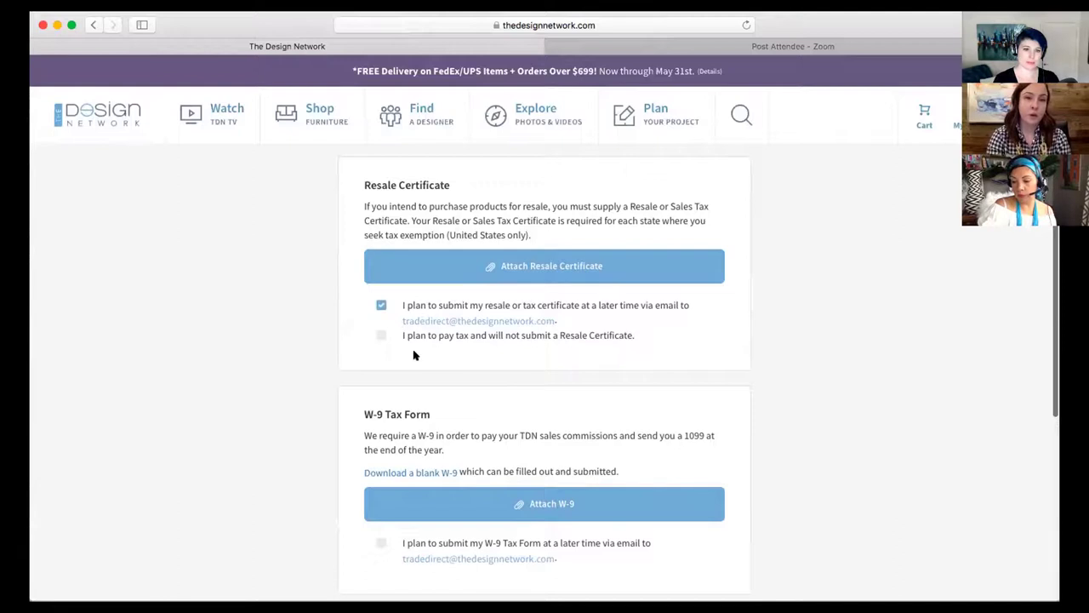
scroll(205, 391, "down", 1)
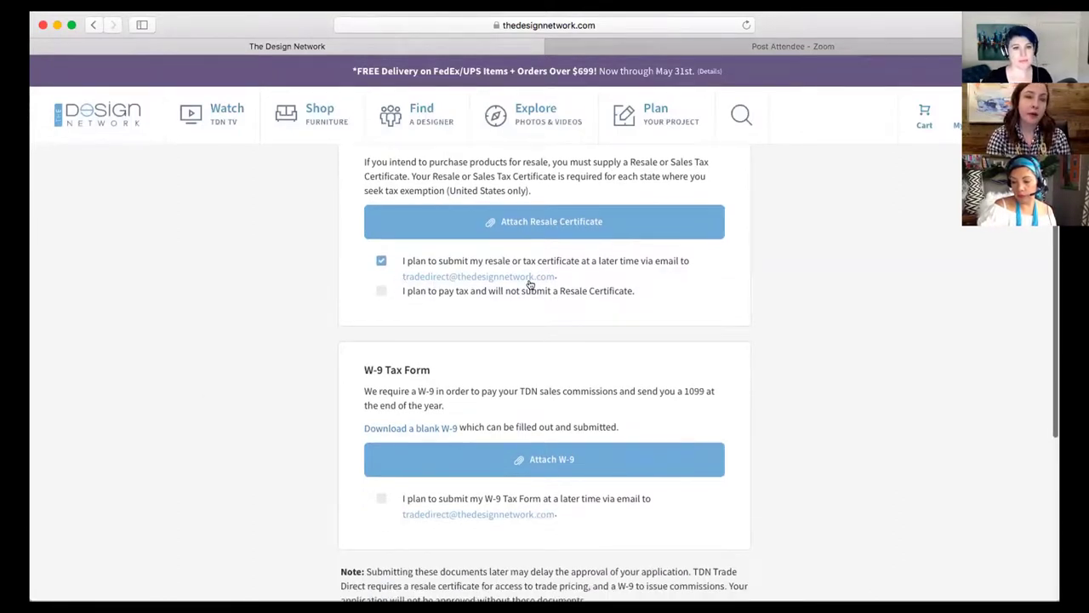
scroll(246, 397, "down", 2)
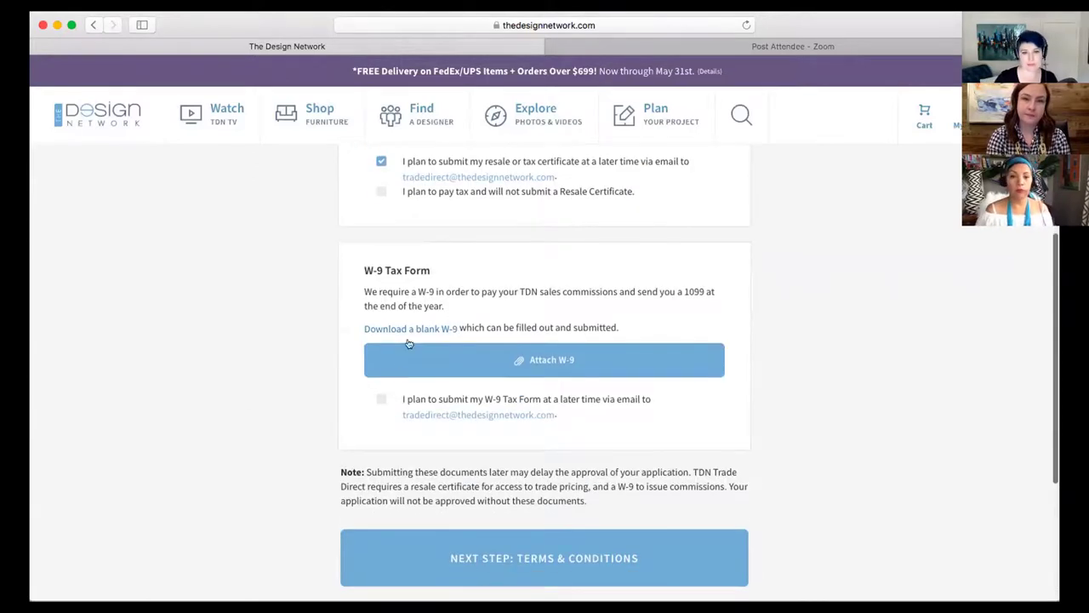
left_click(380, 401)
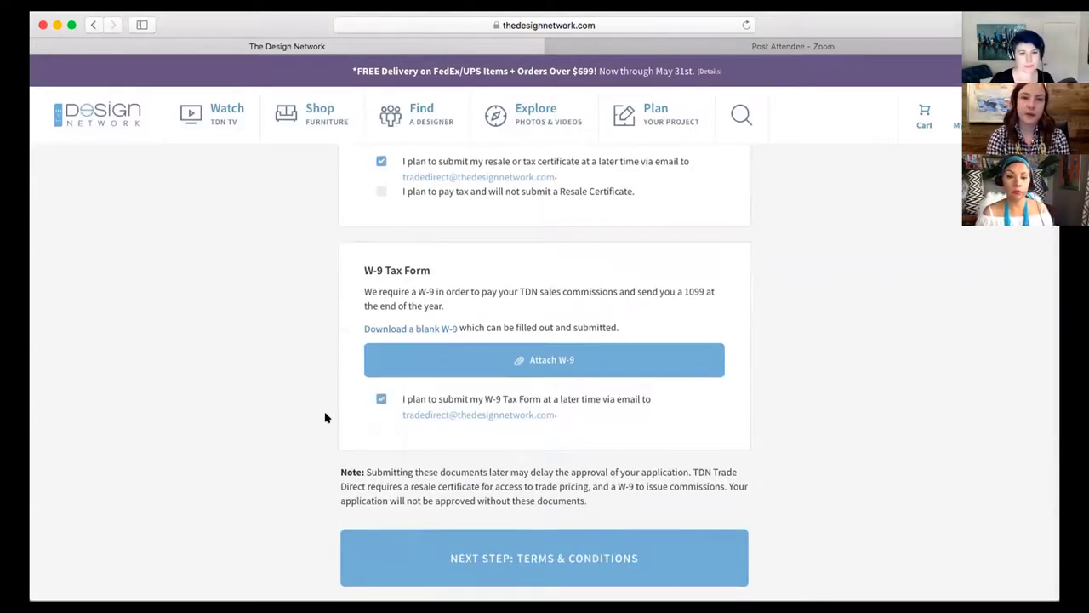
scroll(290, 428, "down", 3)
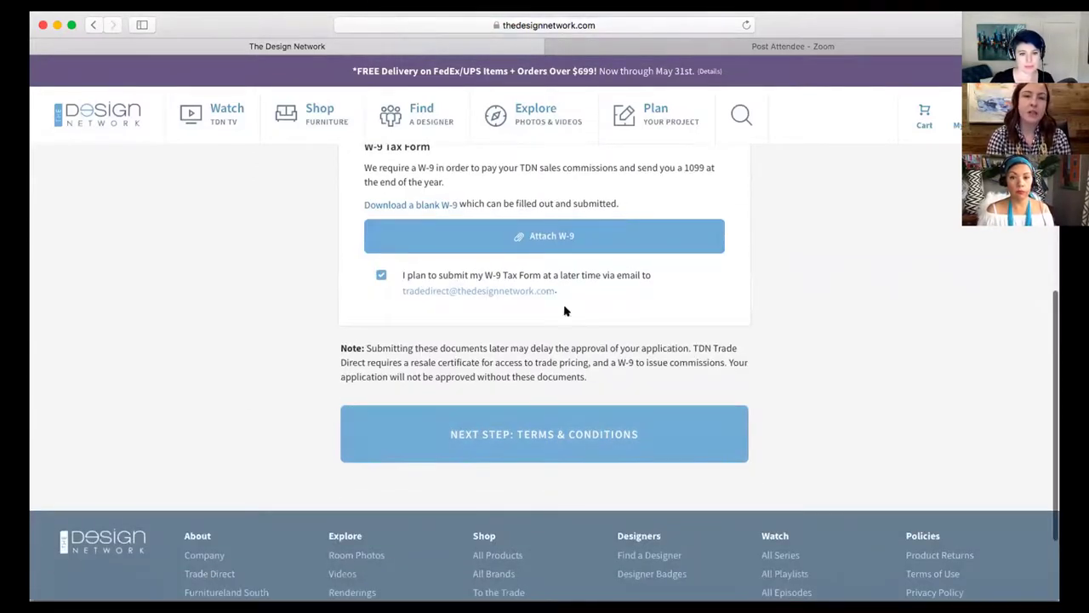
left_click(518, 443)
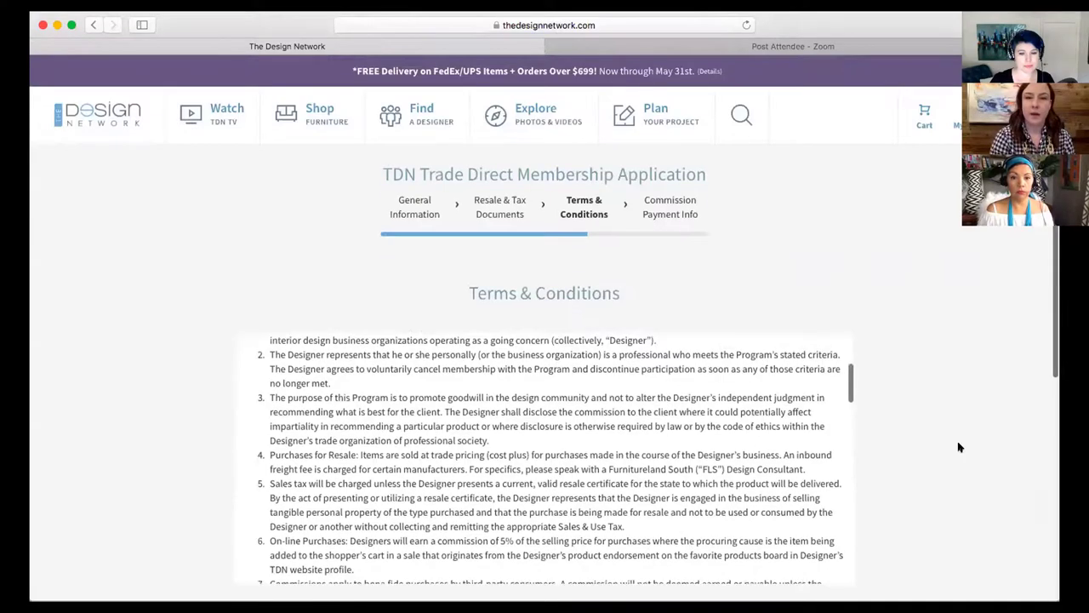
Tick 'I Accept the Terms & Conditions' and continue to Commission Payment Info
scroll(960, 445, "down", 3)
scroll(546, 349, "down", 10)
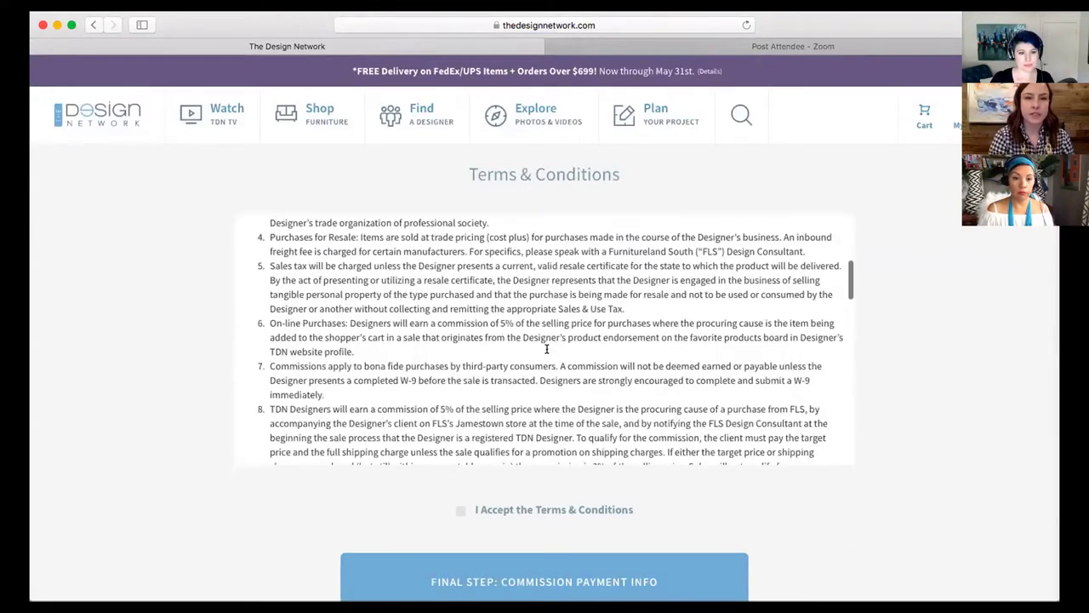
scroll(546, 349, "down", 15)
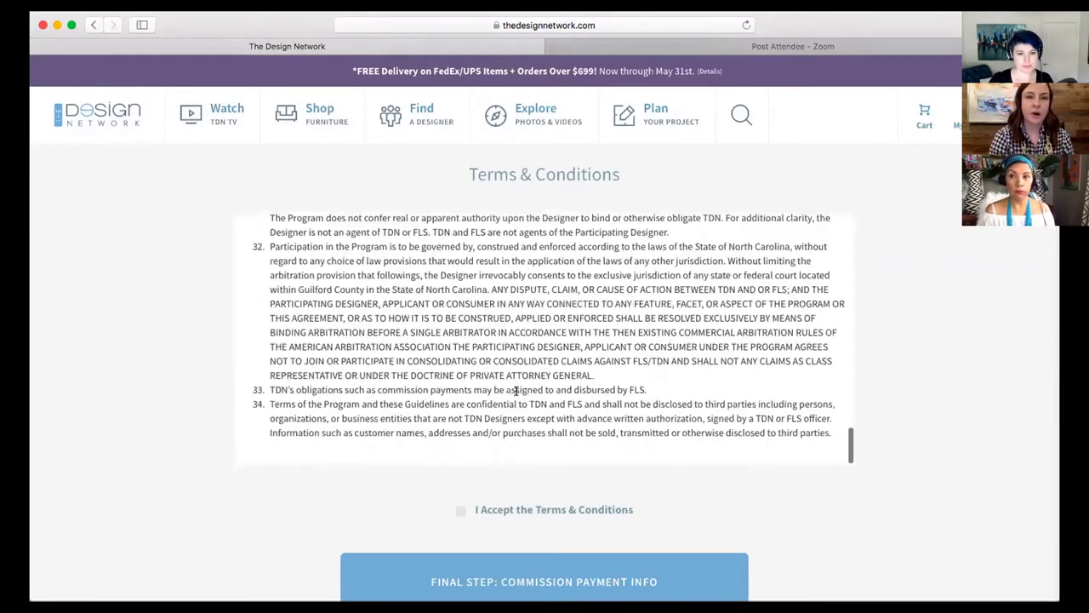
left_click(459, 510)
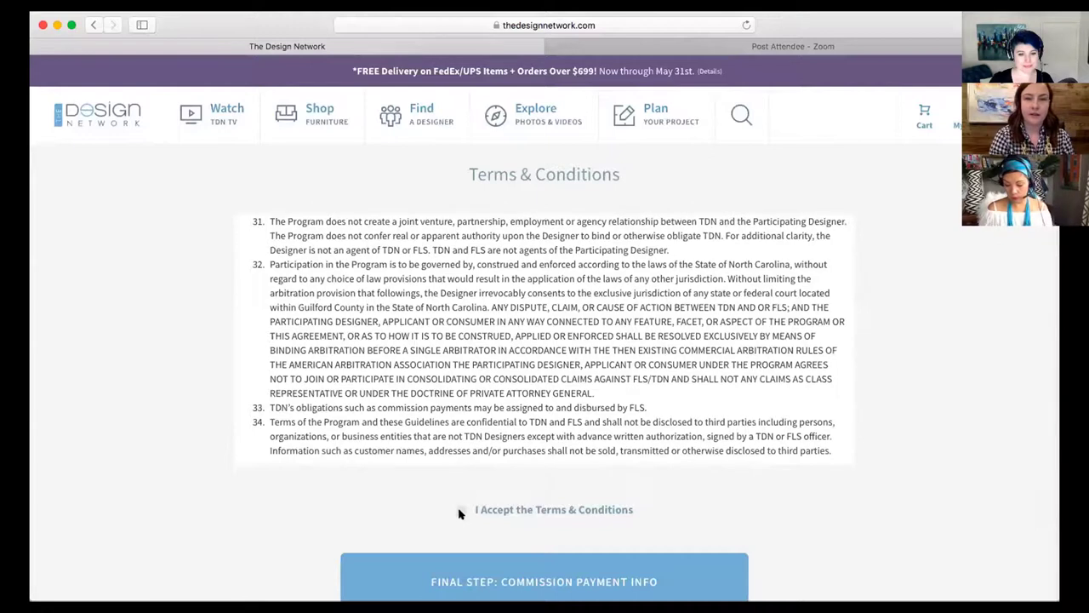
scroll(398, 513, "down", 1)
left_click(398, 515)
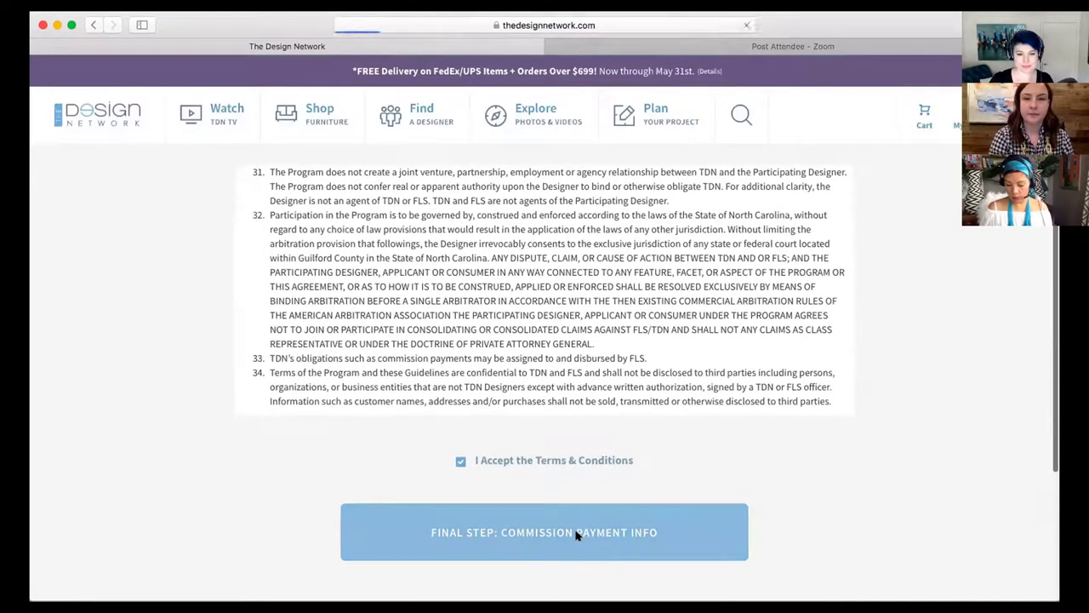
Enable deferred deposit info and credit-entry authorization, then submit the application for review
scroll(965, 423, "down", 4)
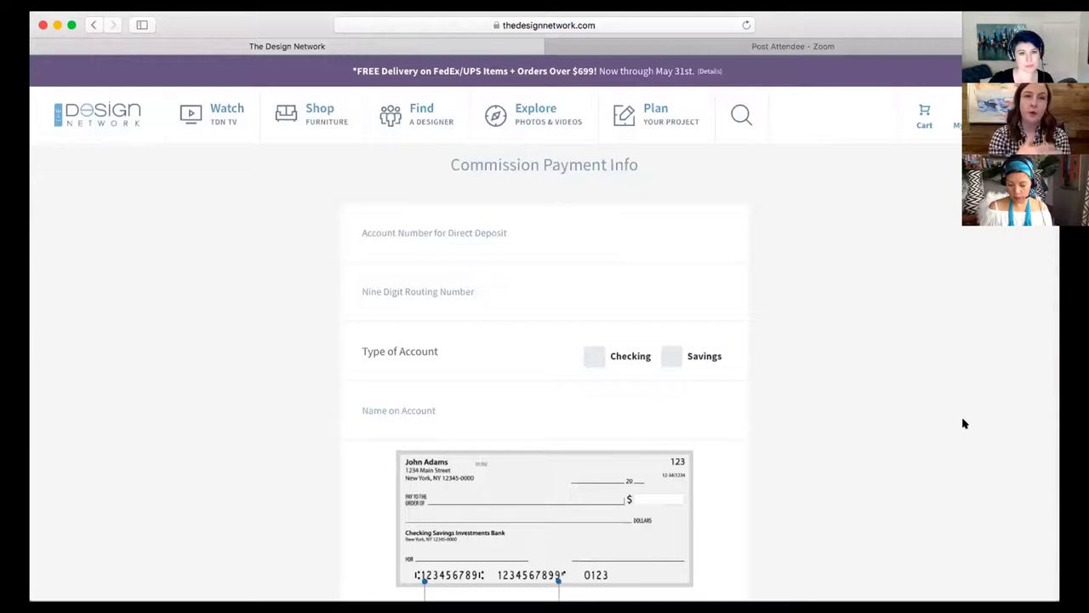
scroll(885, 387, "down", 7)
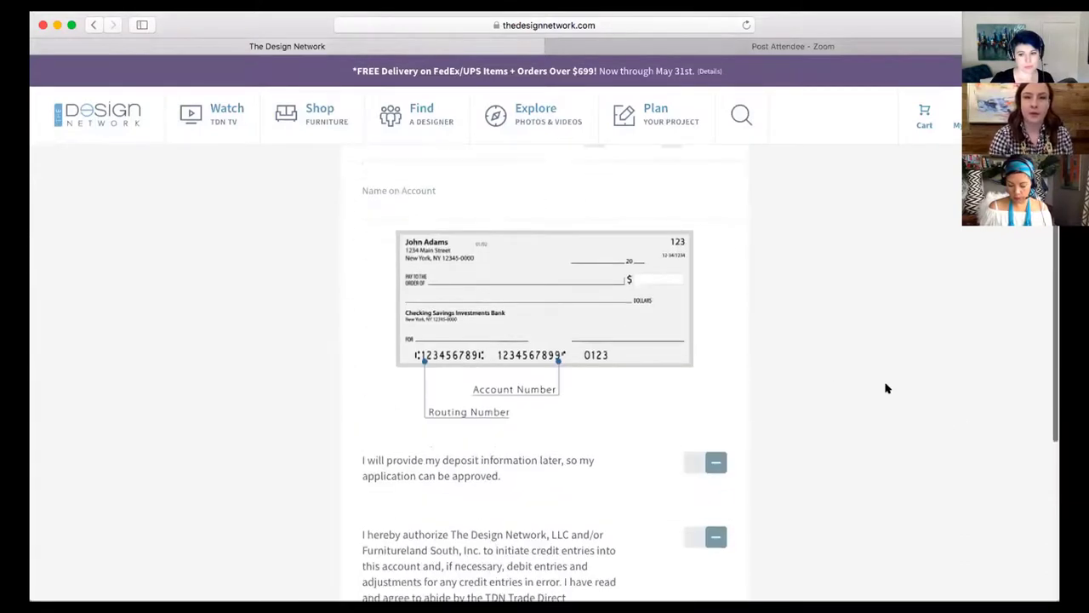
scroll(817, 383, "down", 1)
left_click(715, 313)
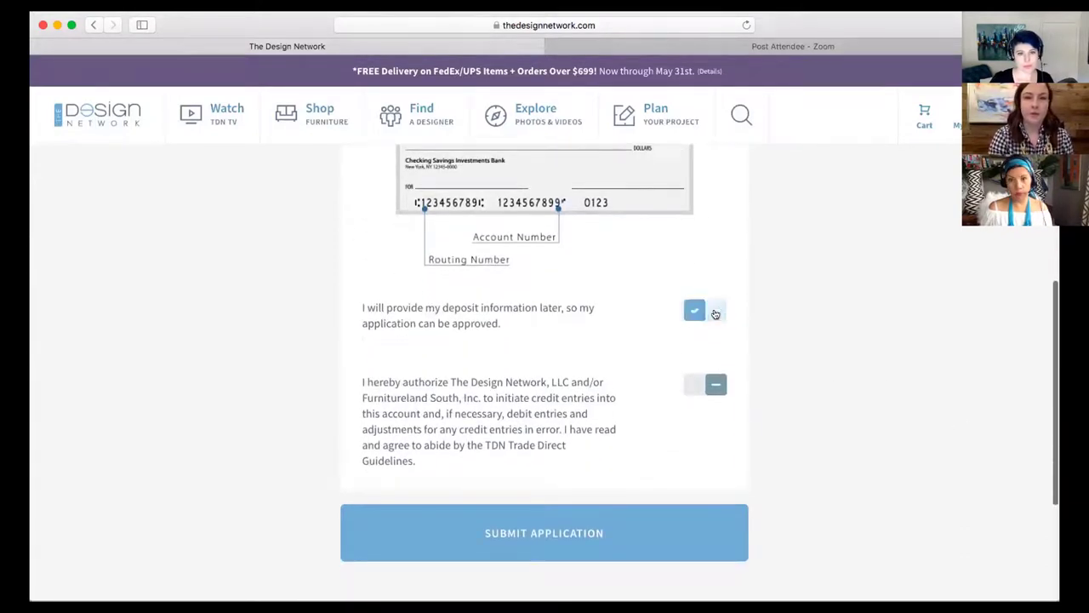
left_click(716, 388)
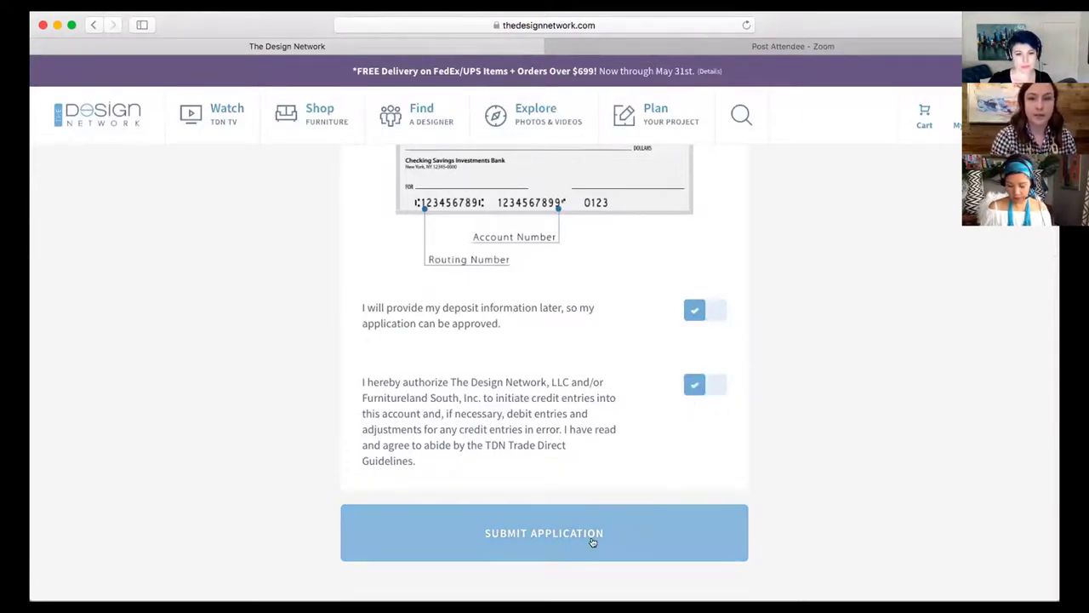
left_click(564, 534)
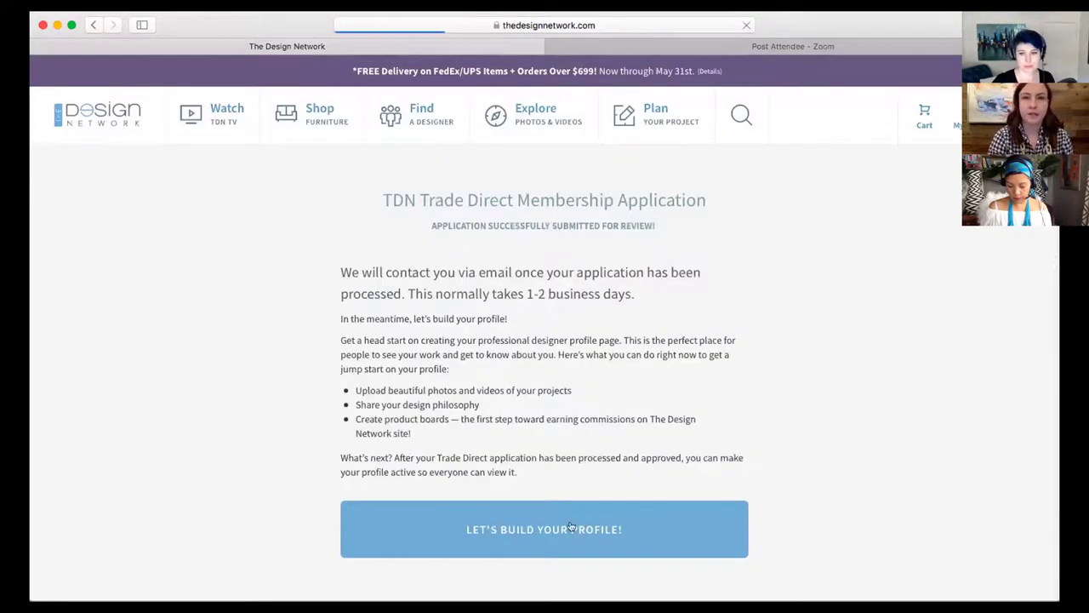
Choose Let's Build Your Profile! to reach the Contact Information step of profile setup
scroll(844, 409, "down", 1)
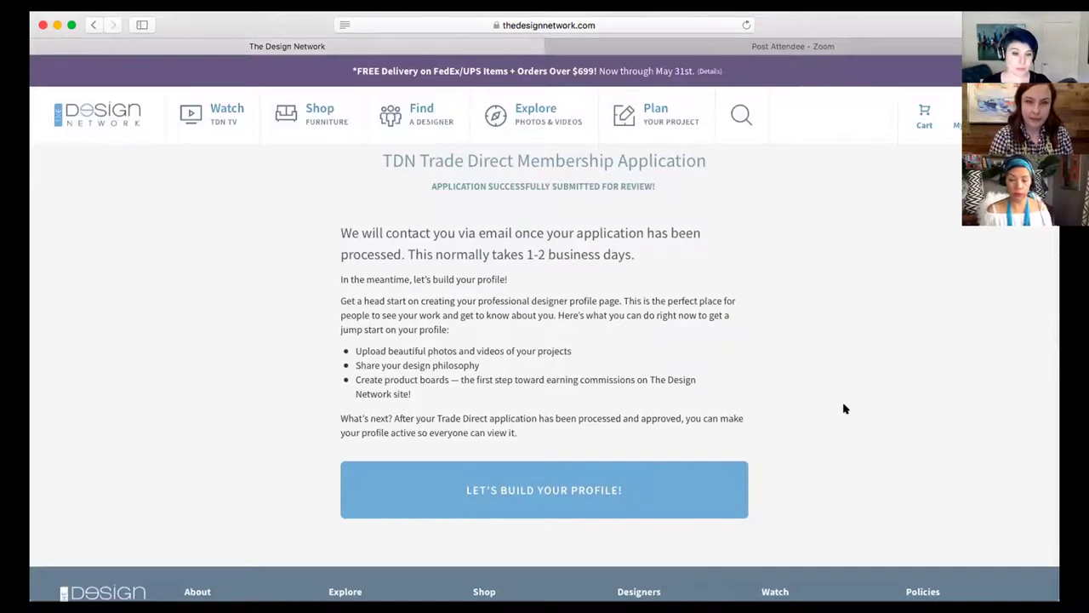
left_click(559, 473)
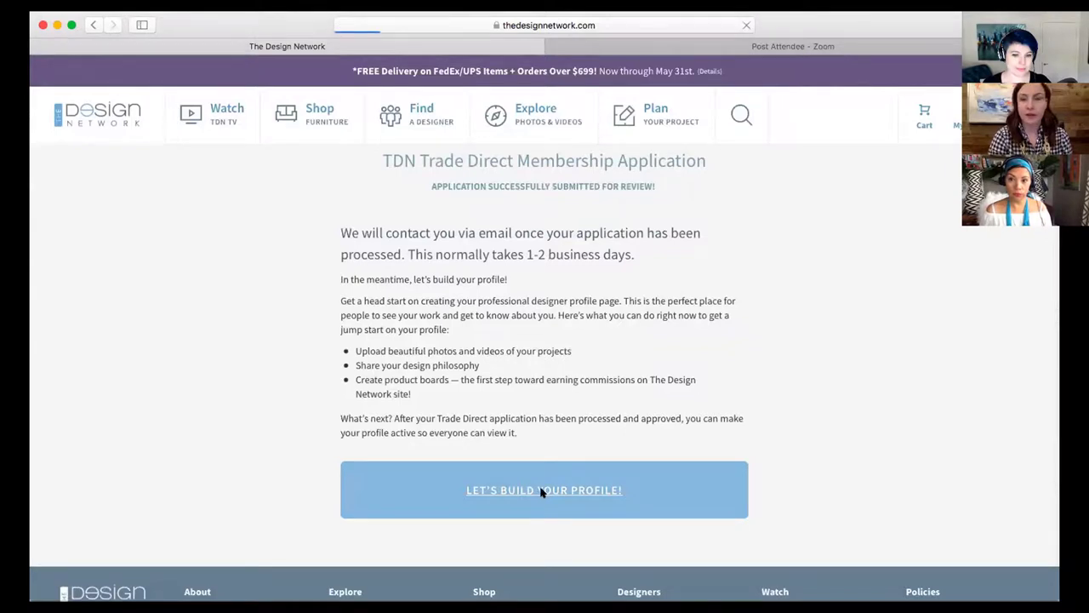
scroll(917, 405, "down", 1)
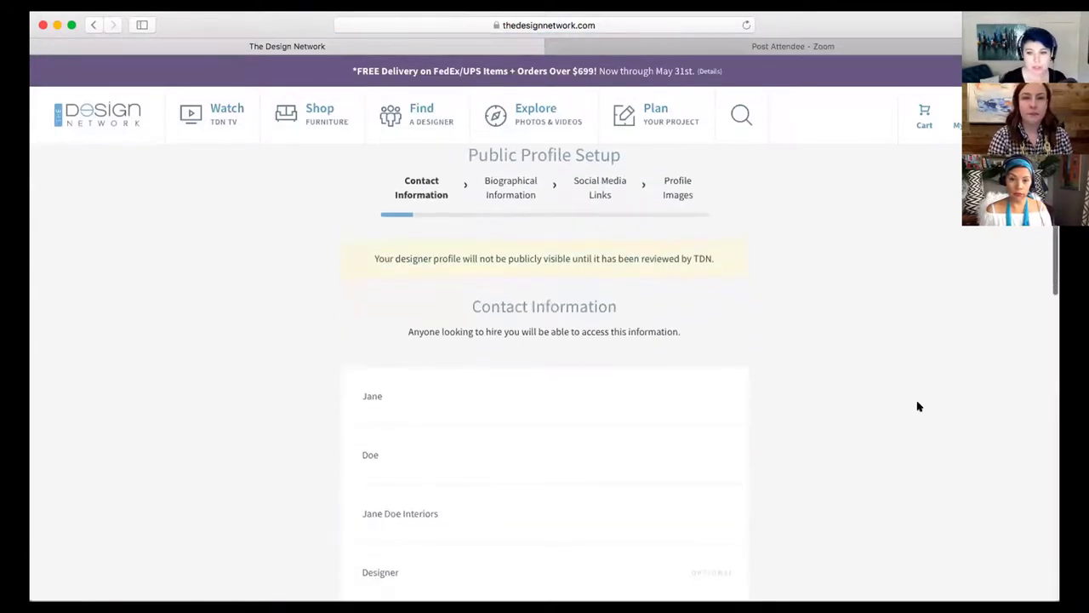